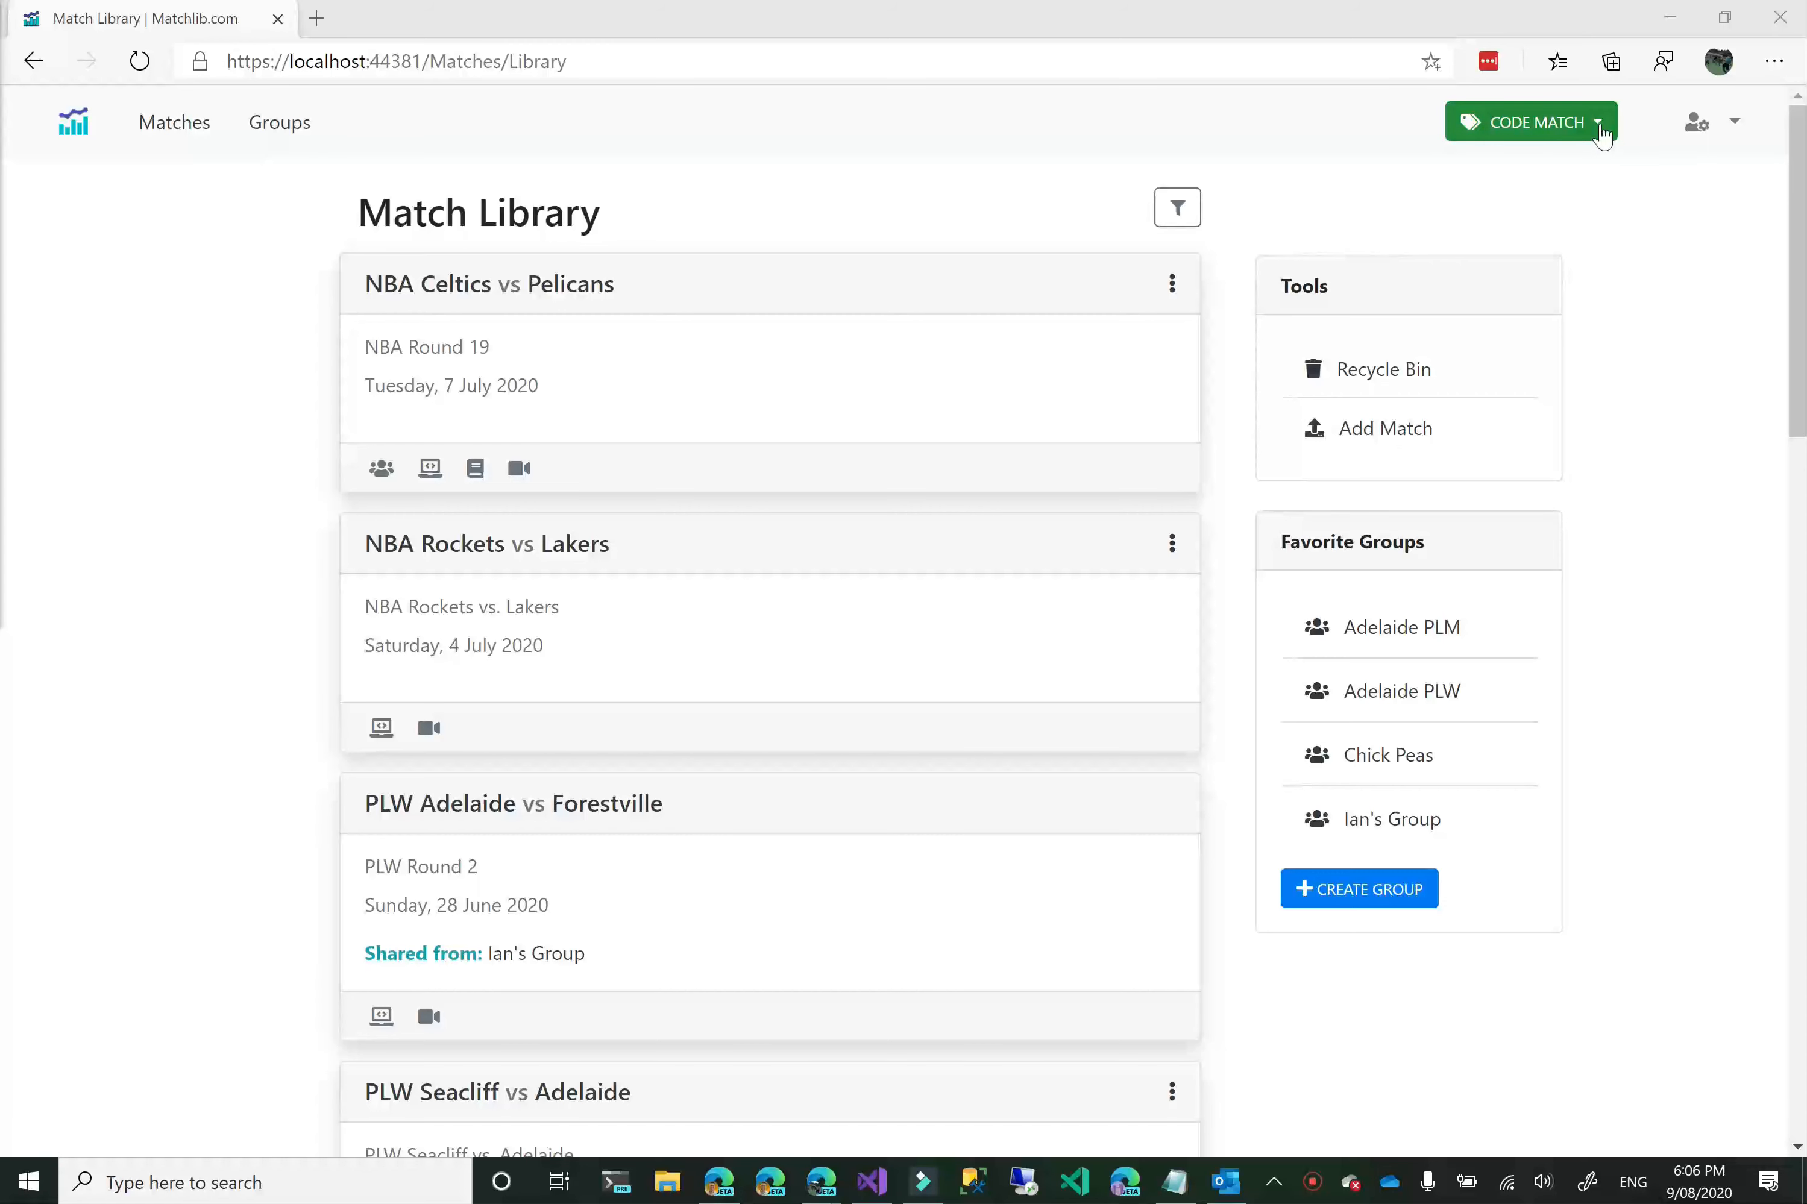
Start a new game in the Custom Form coding tool.
left_click(1600, 132)
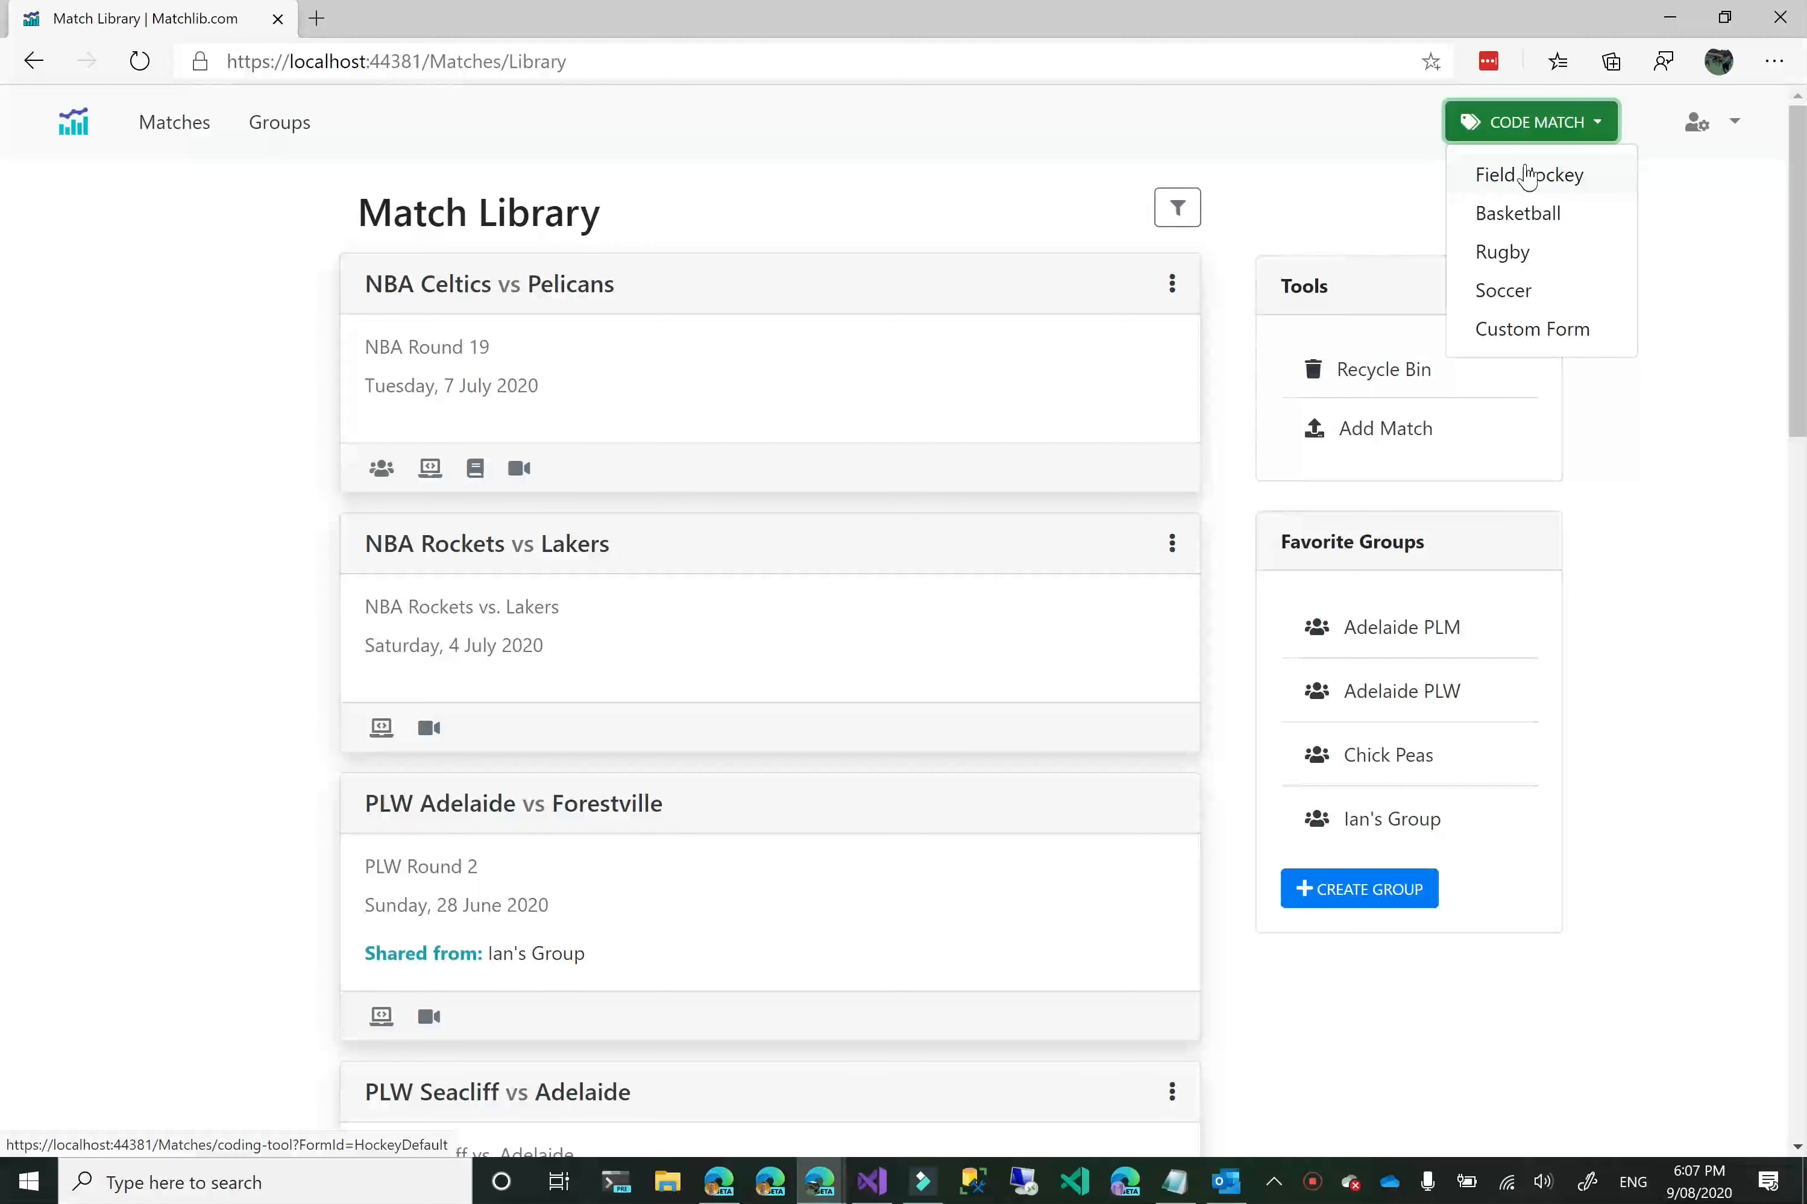
left_click(1528, 343)
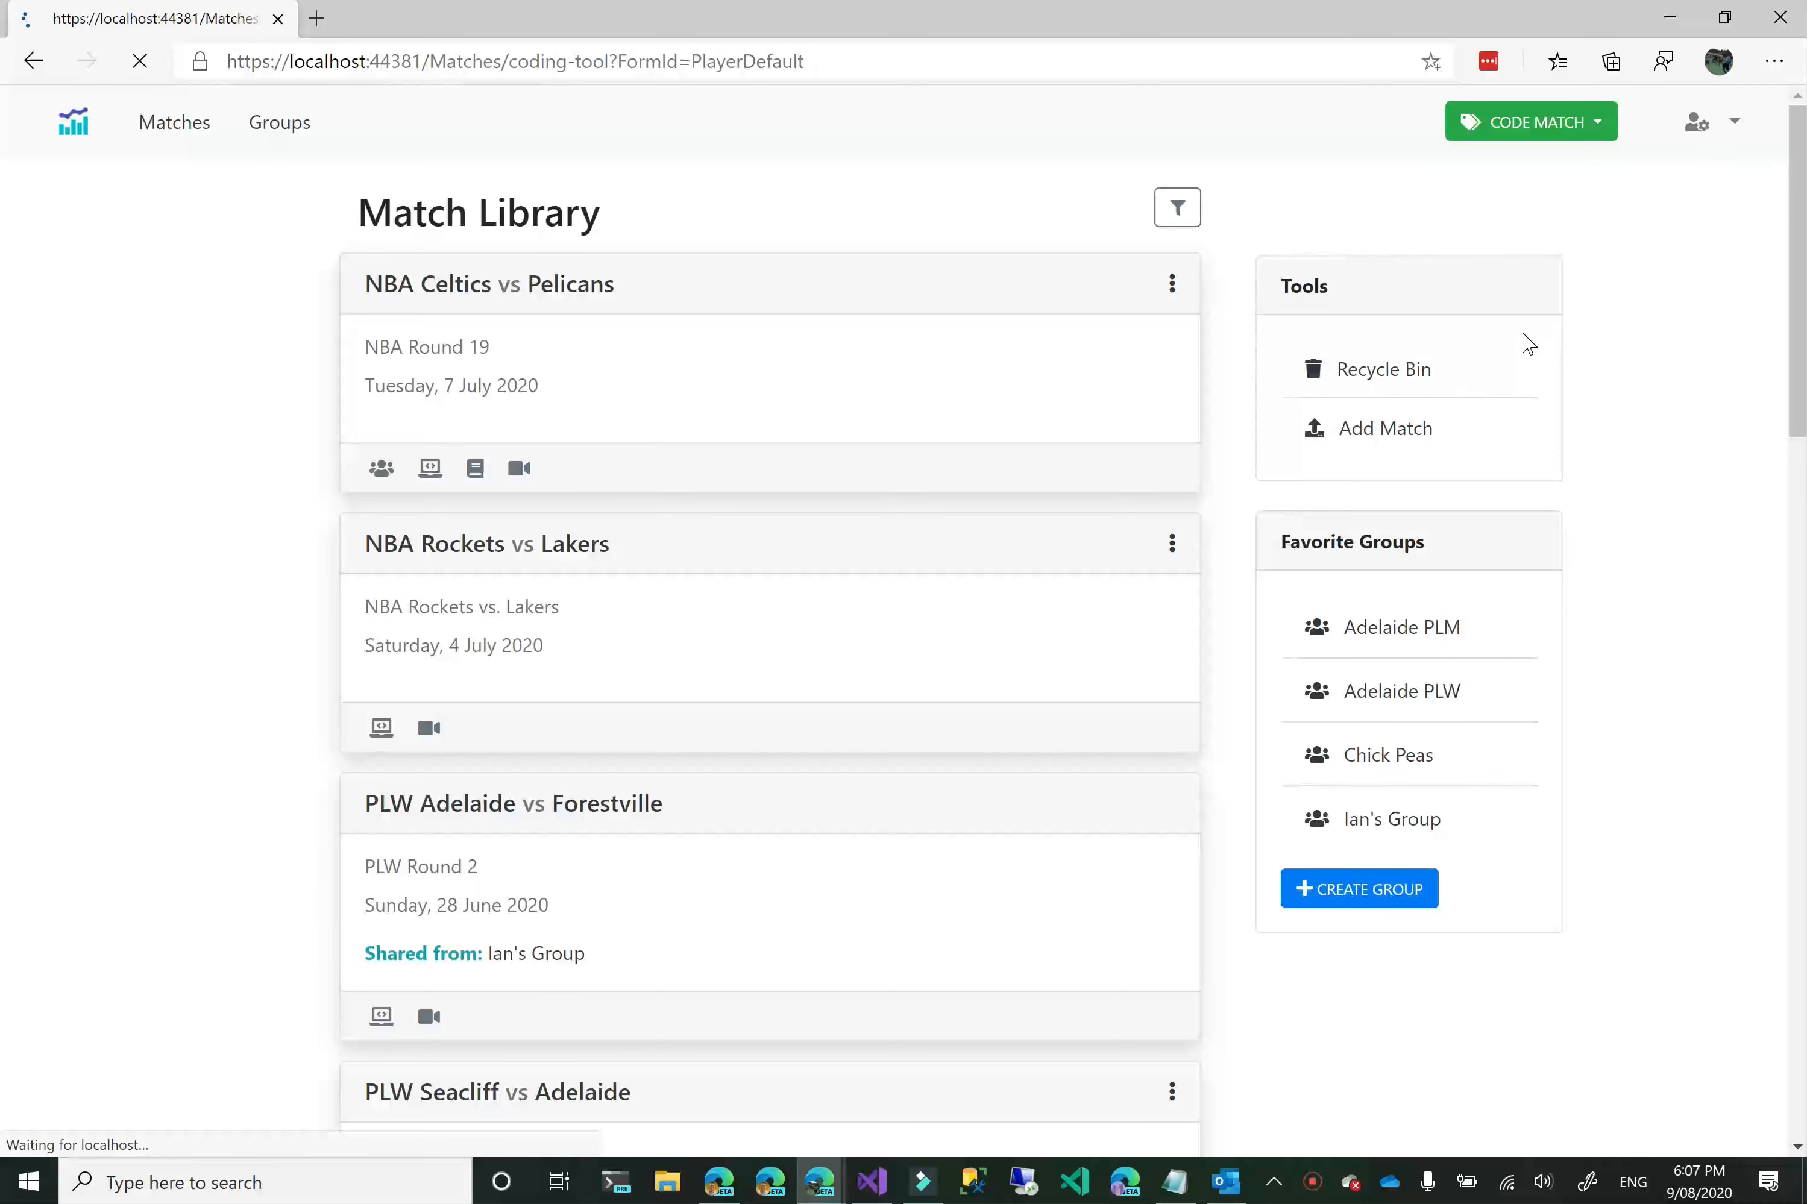
left_click(900, 364)
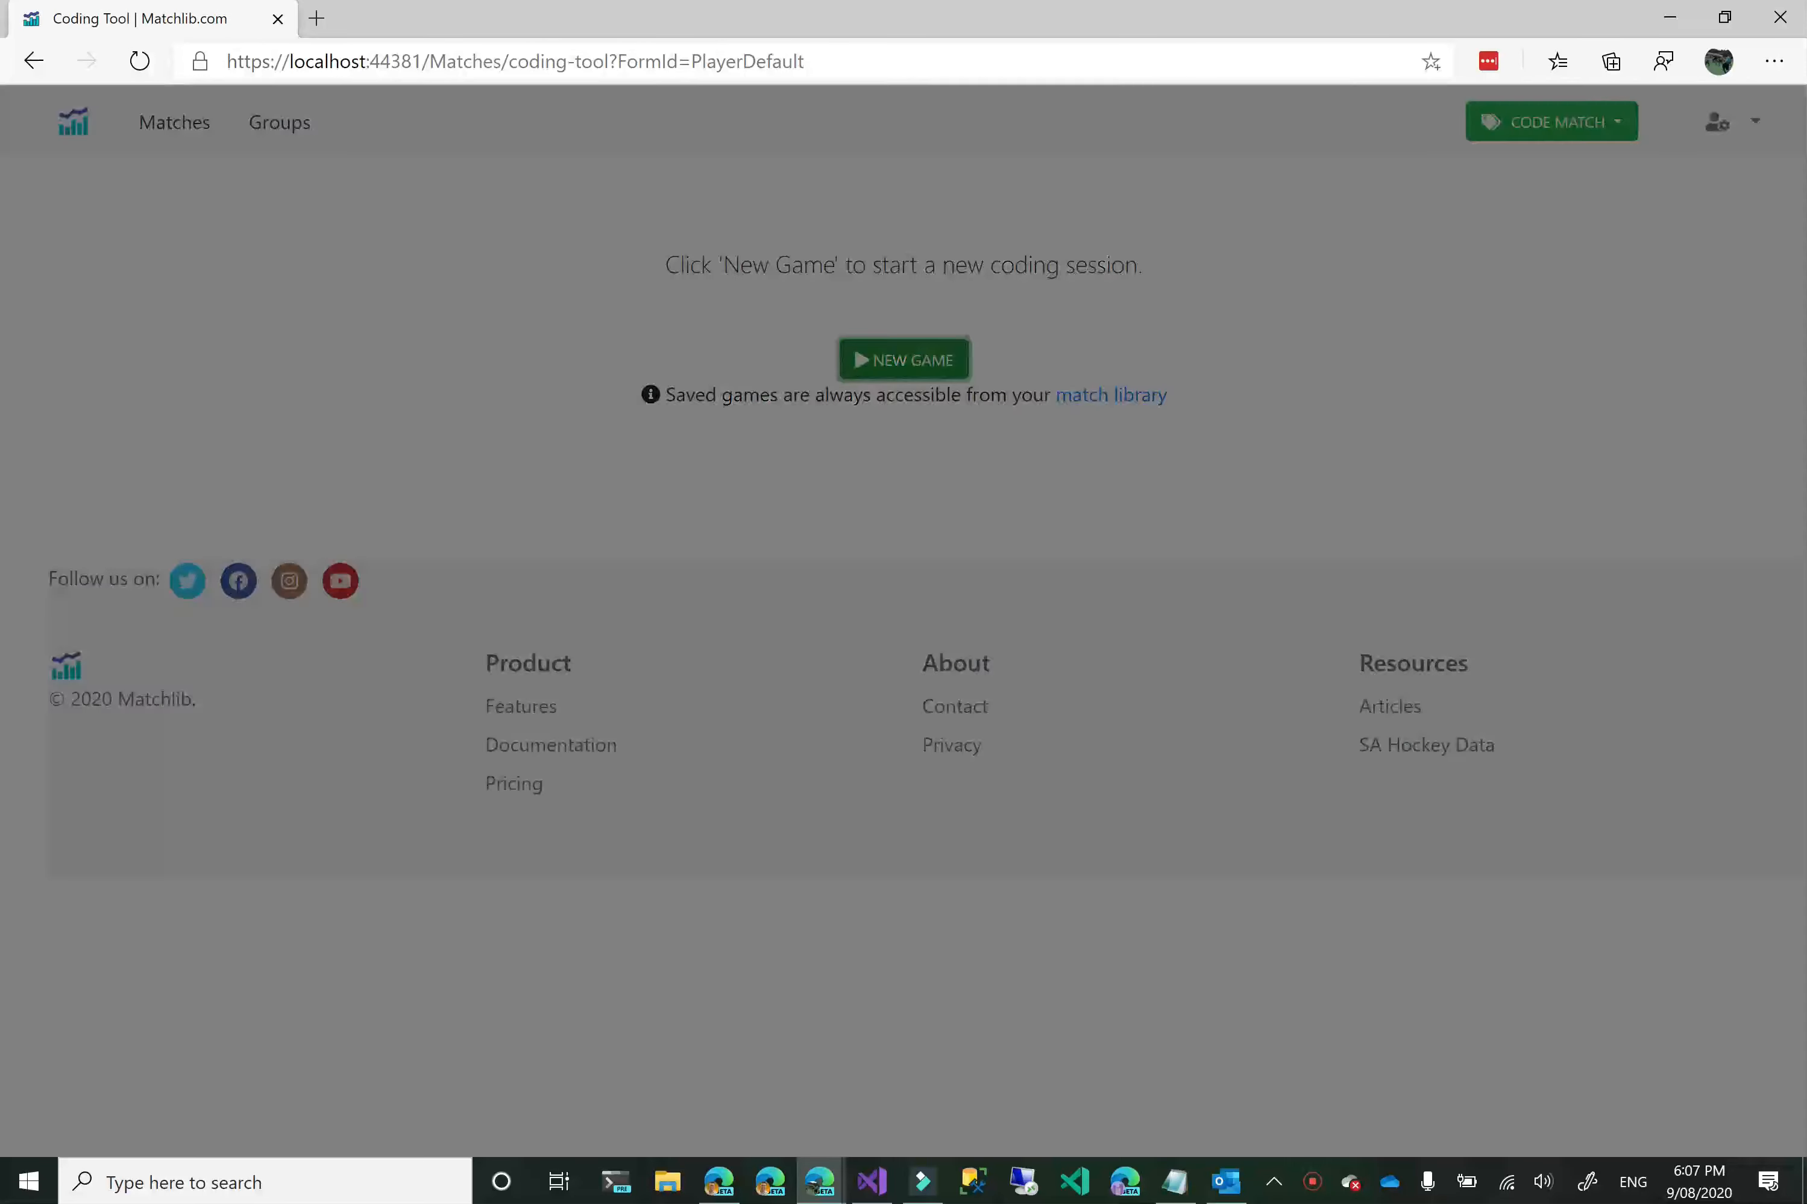
Create an NBA match with Rockets as home team and Clippers as away team, and begin the coding session.
left_click(763, 364)
type("NBA")
key("Tab")
key("Down")
key("Down")
key("Down")
key("Down")
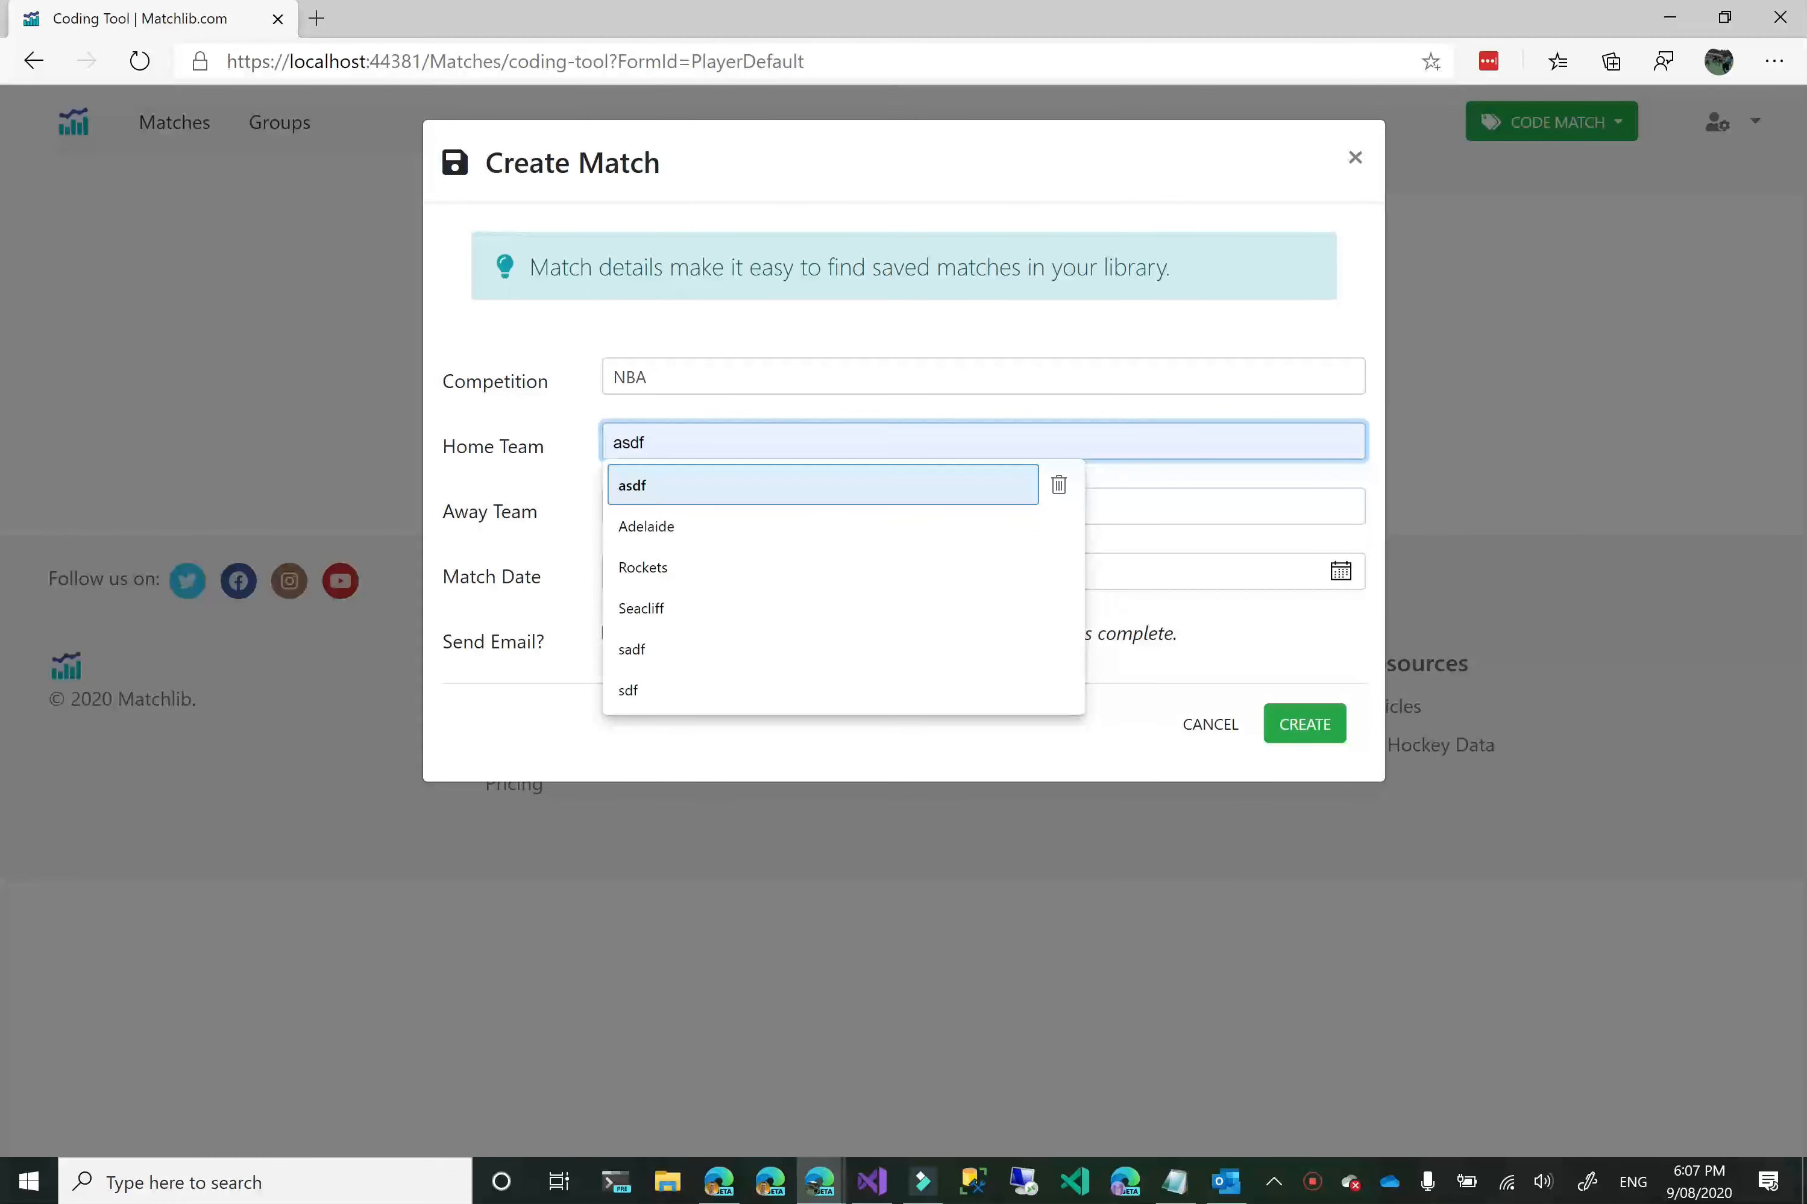
key("Tab")
key("Down")
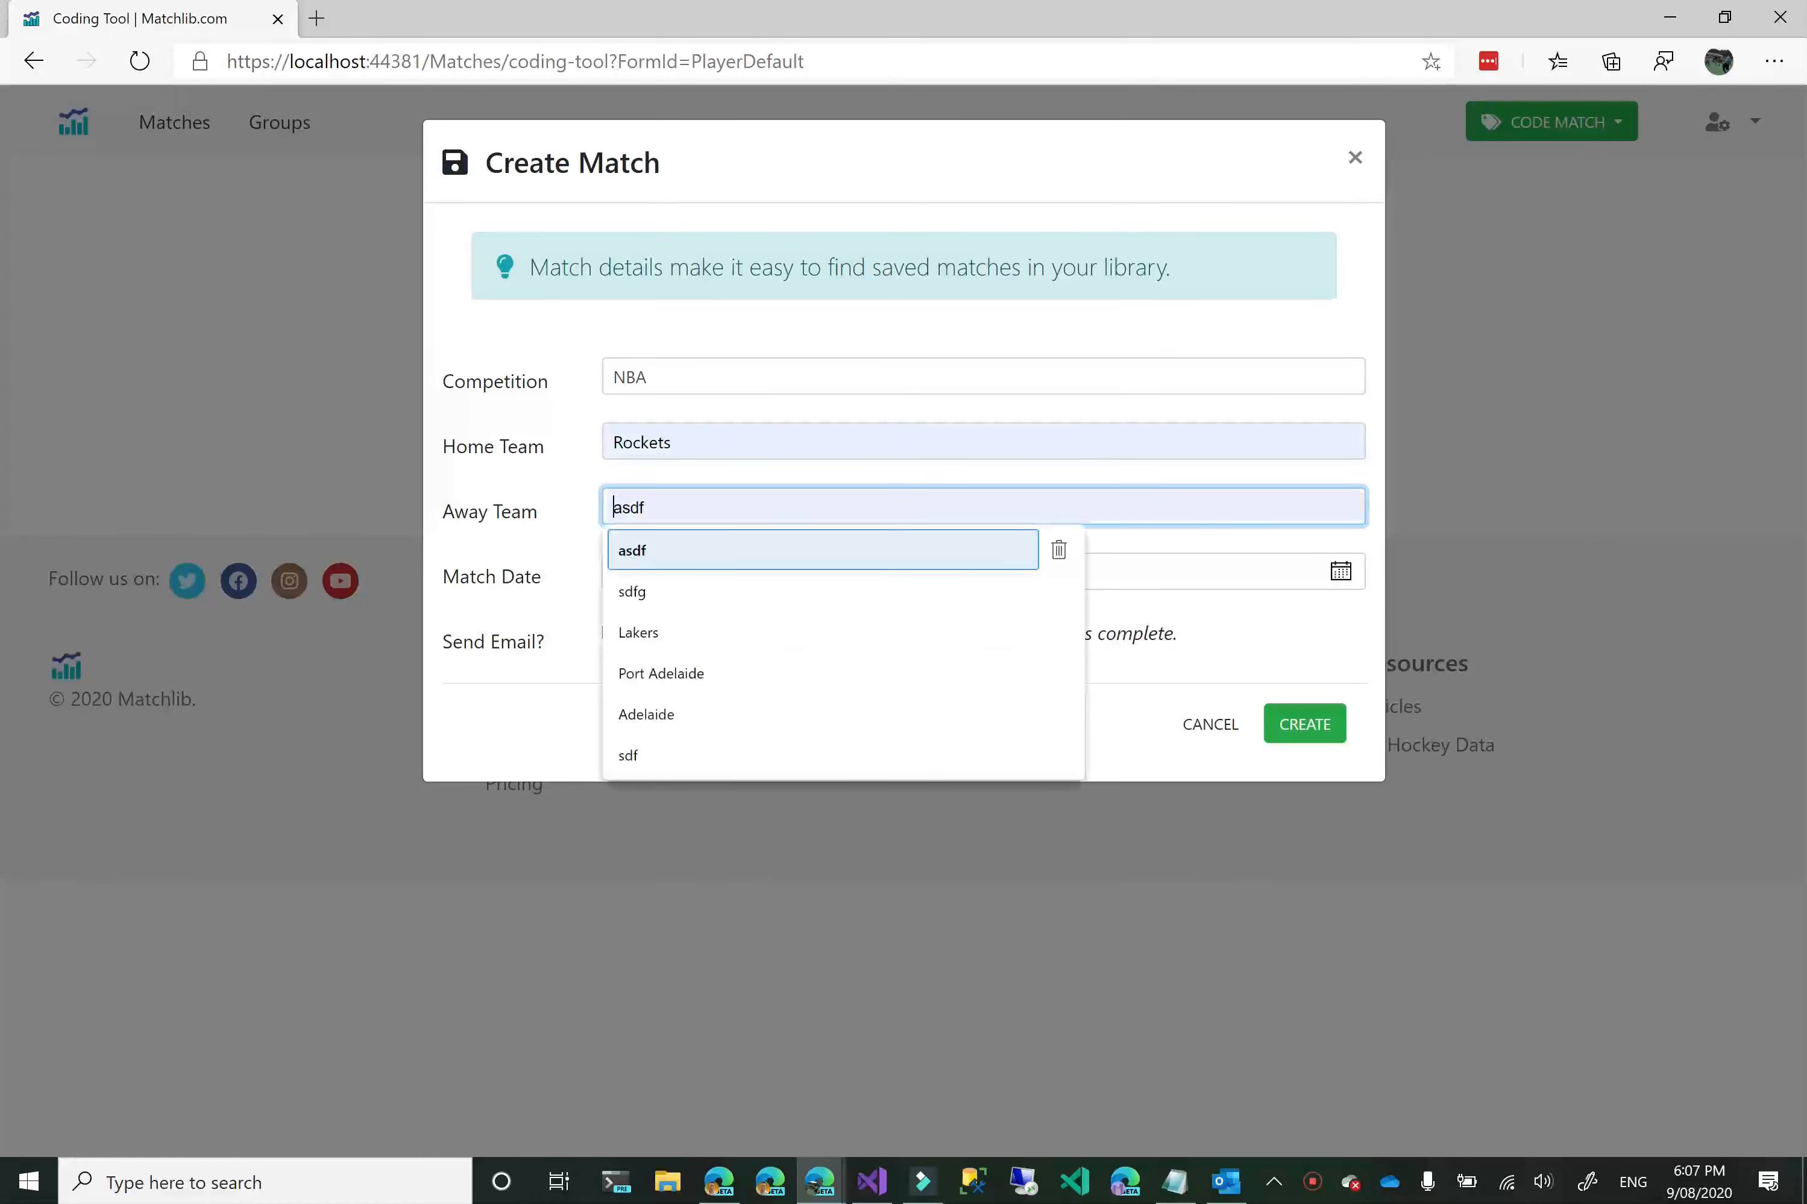
type("Clippers")
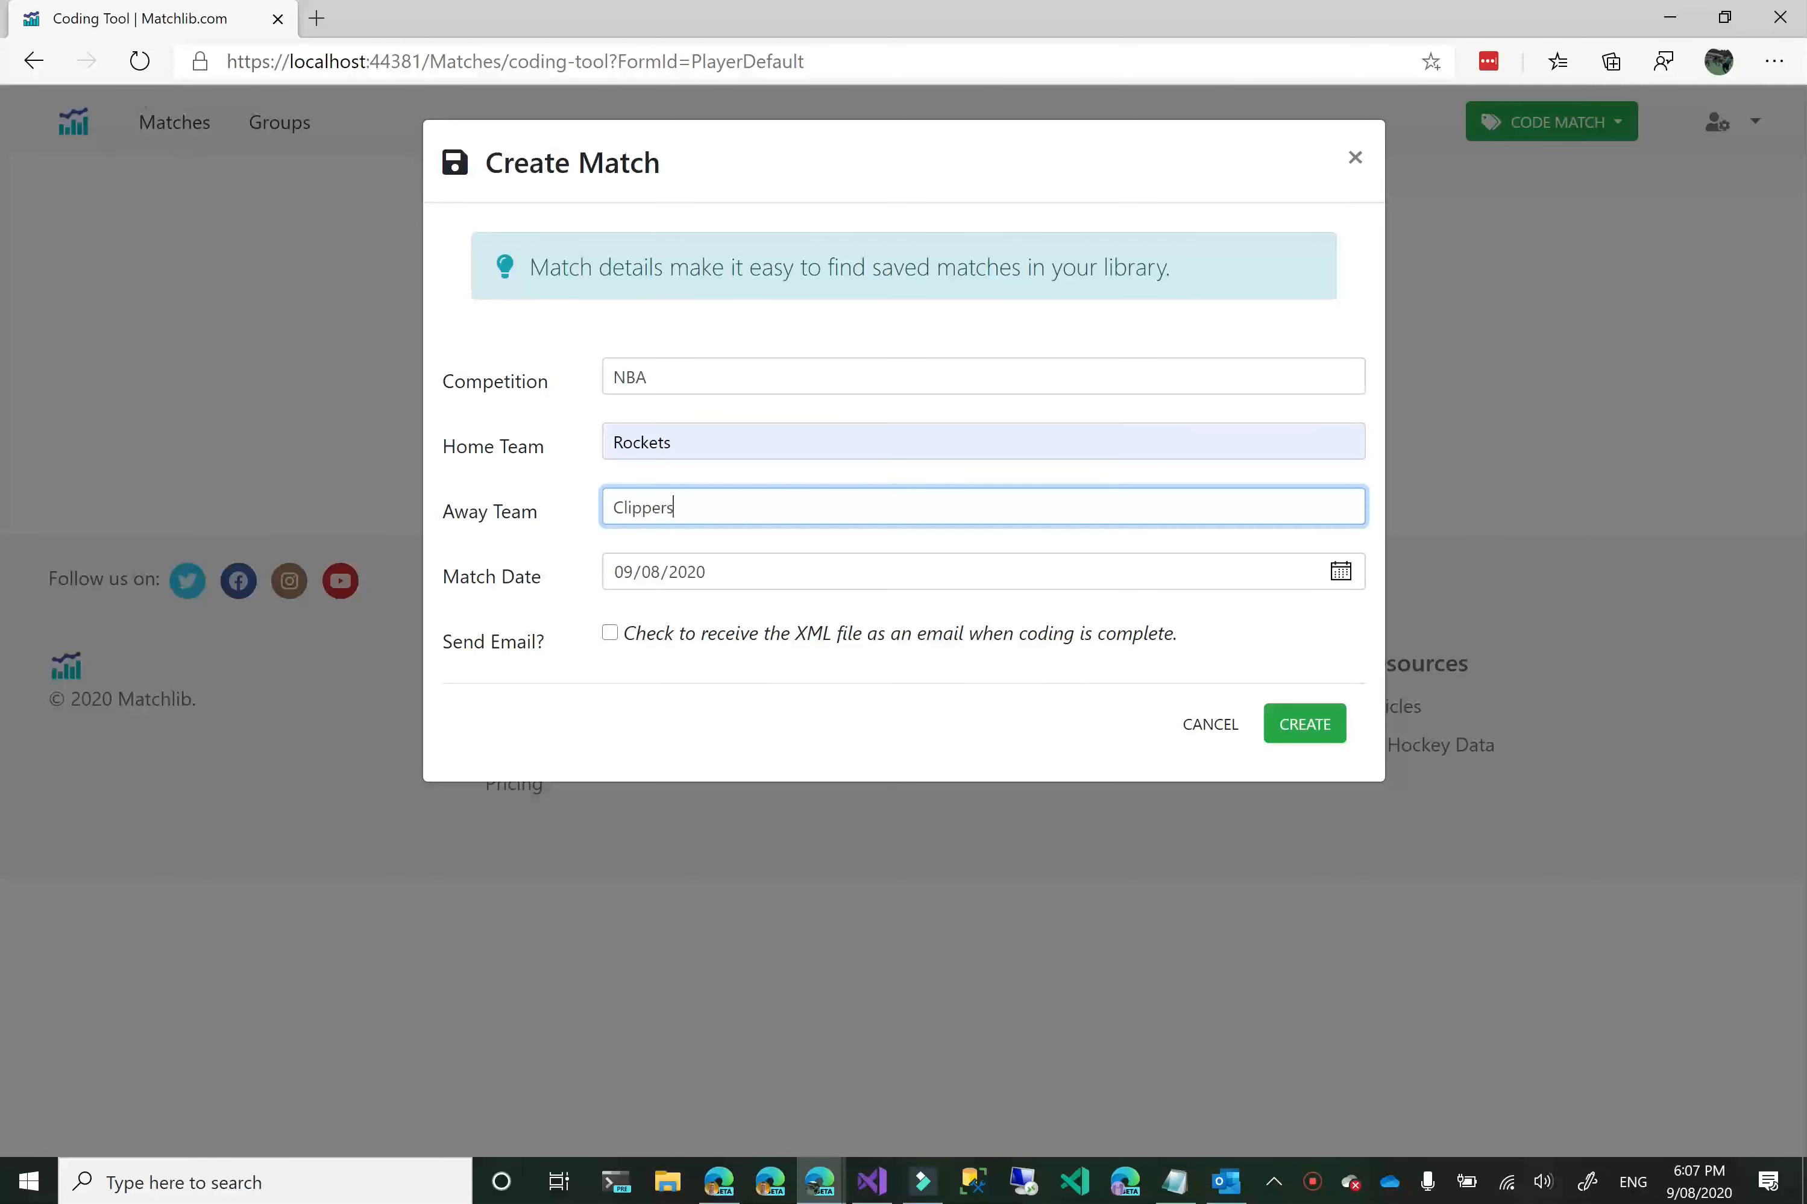
left_click(1322, 727)
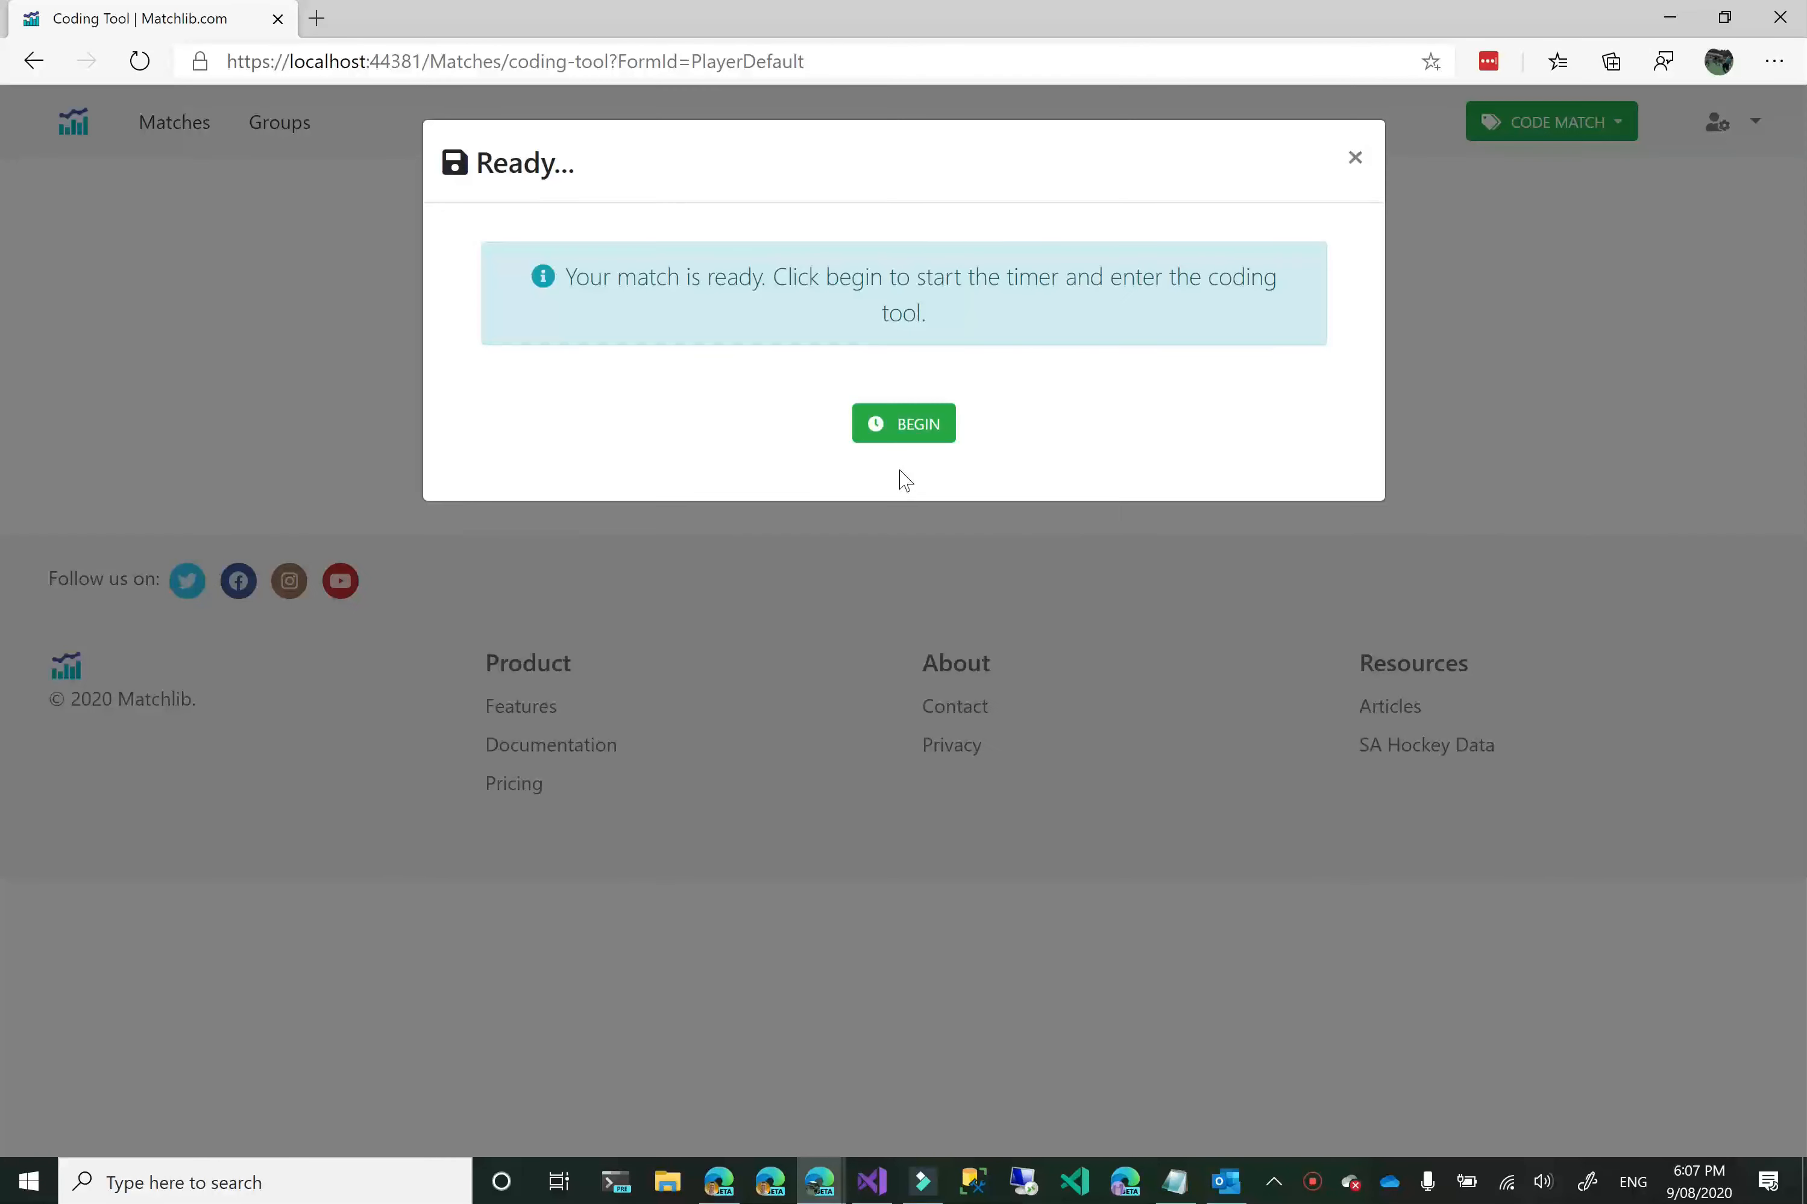
left_click(885, 442)
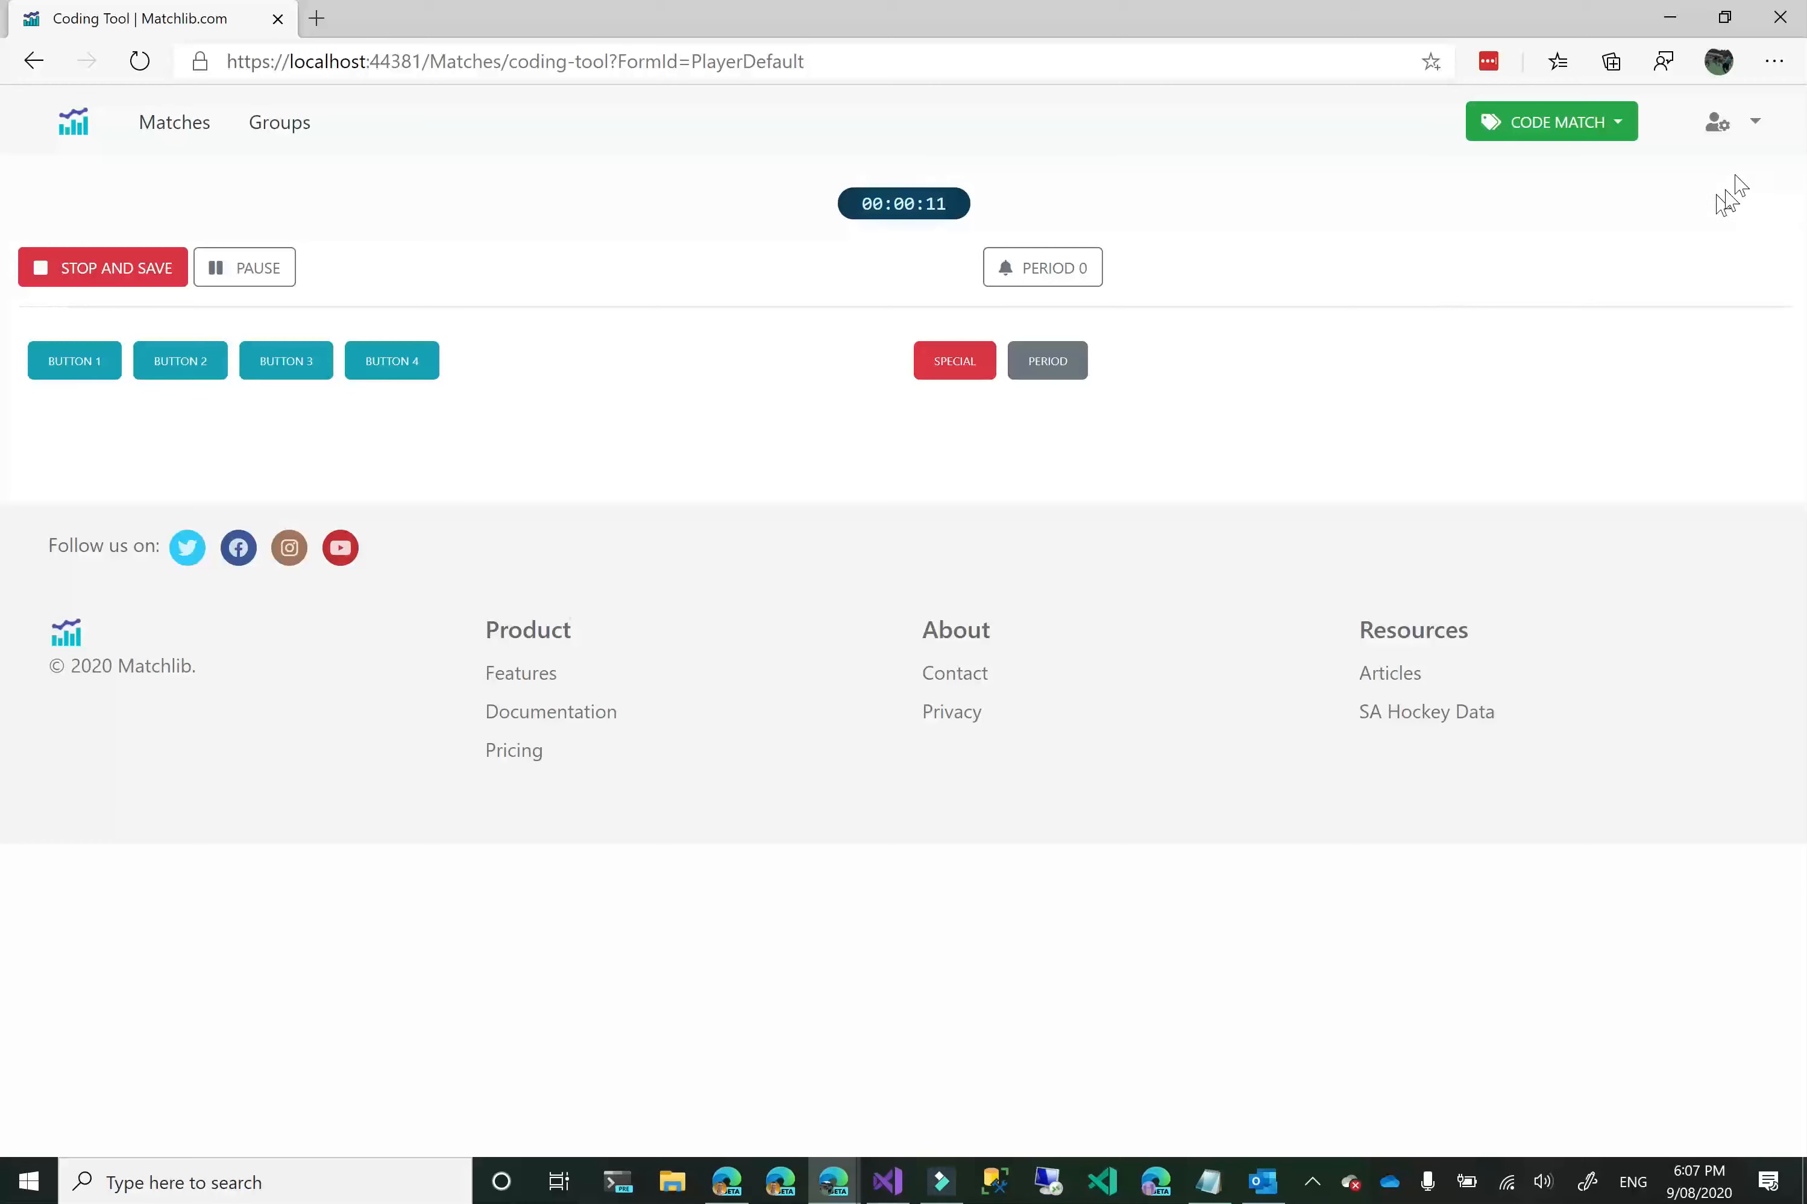
Open the Form Builder in the account profile settings and review the configured button names.
left_click(1755, 122)
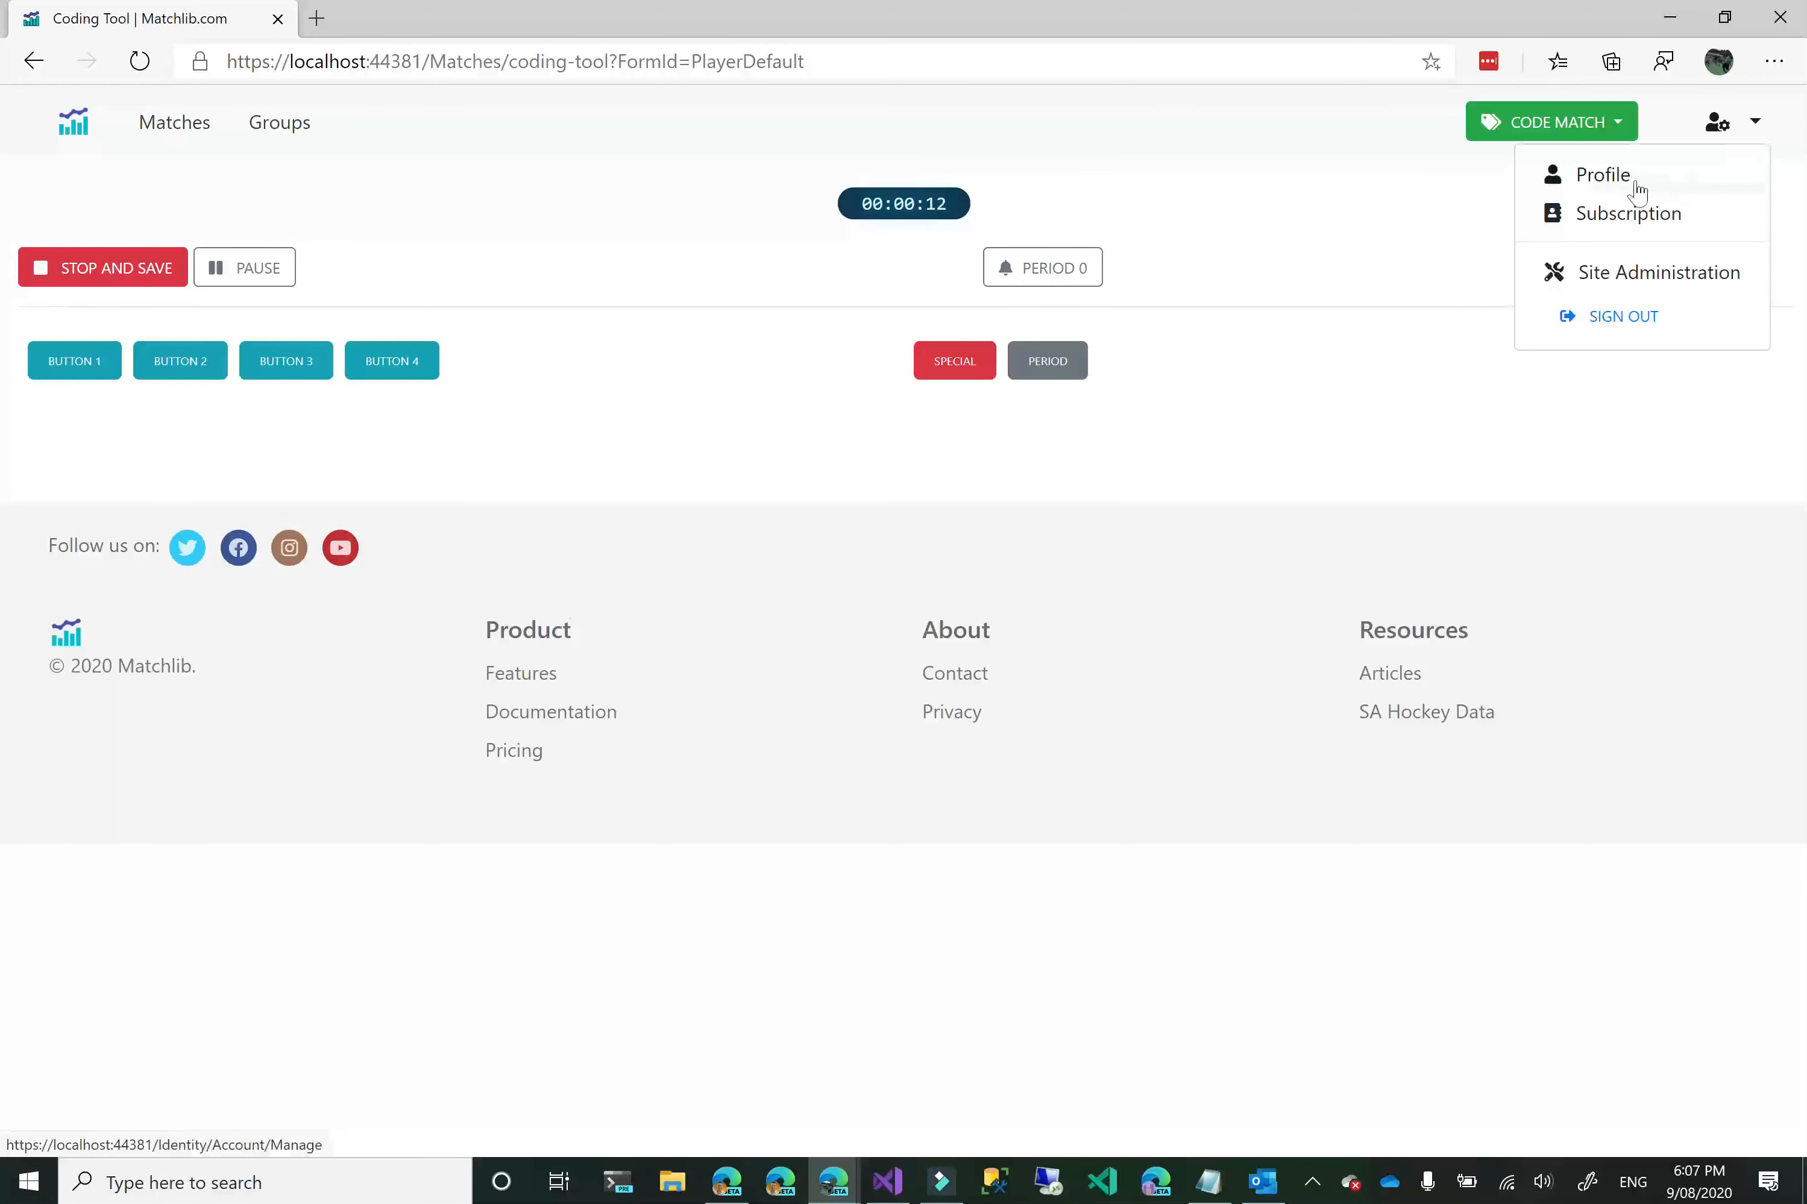
left_click(1600, 179)
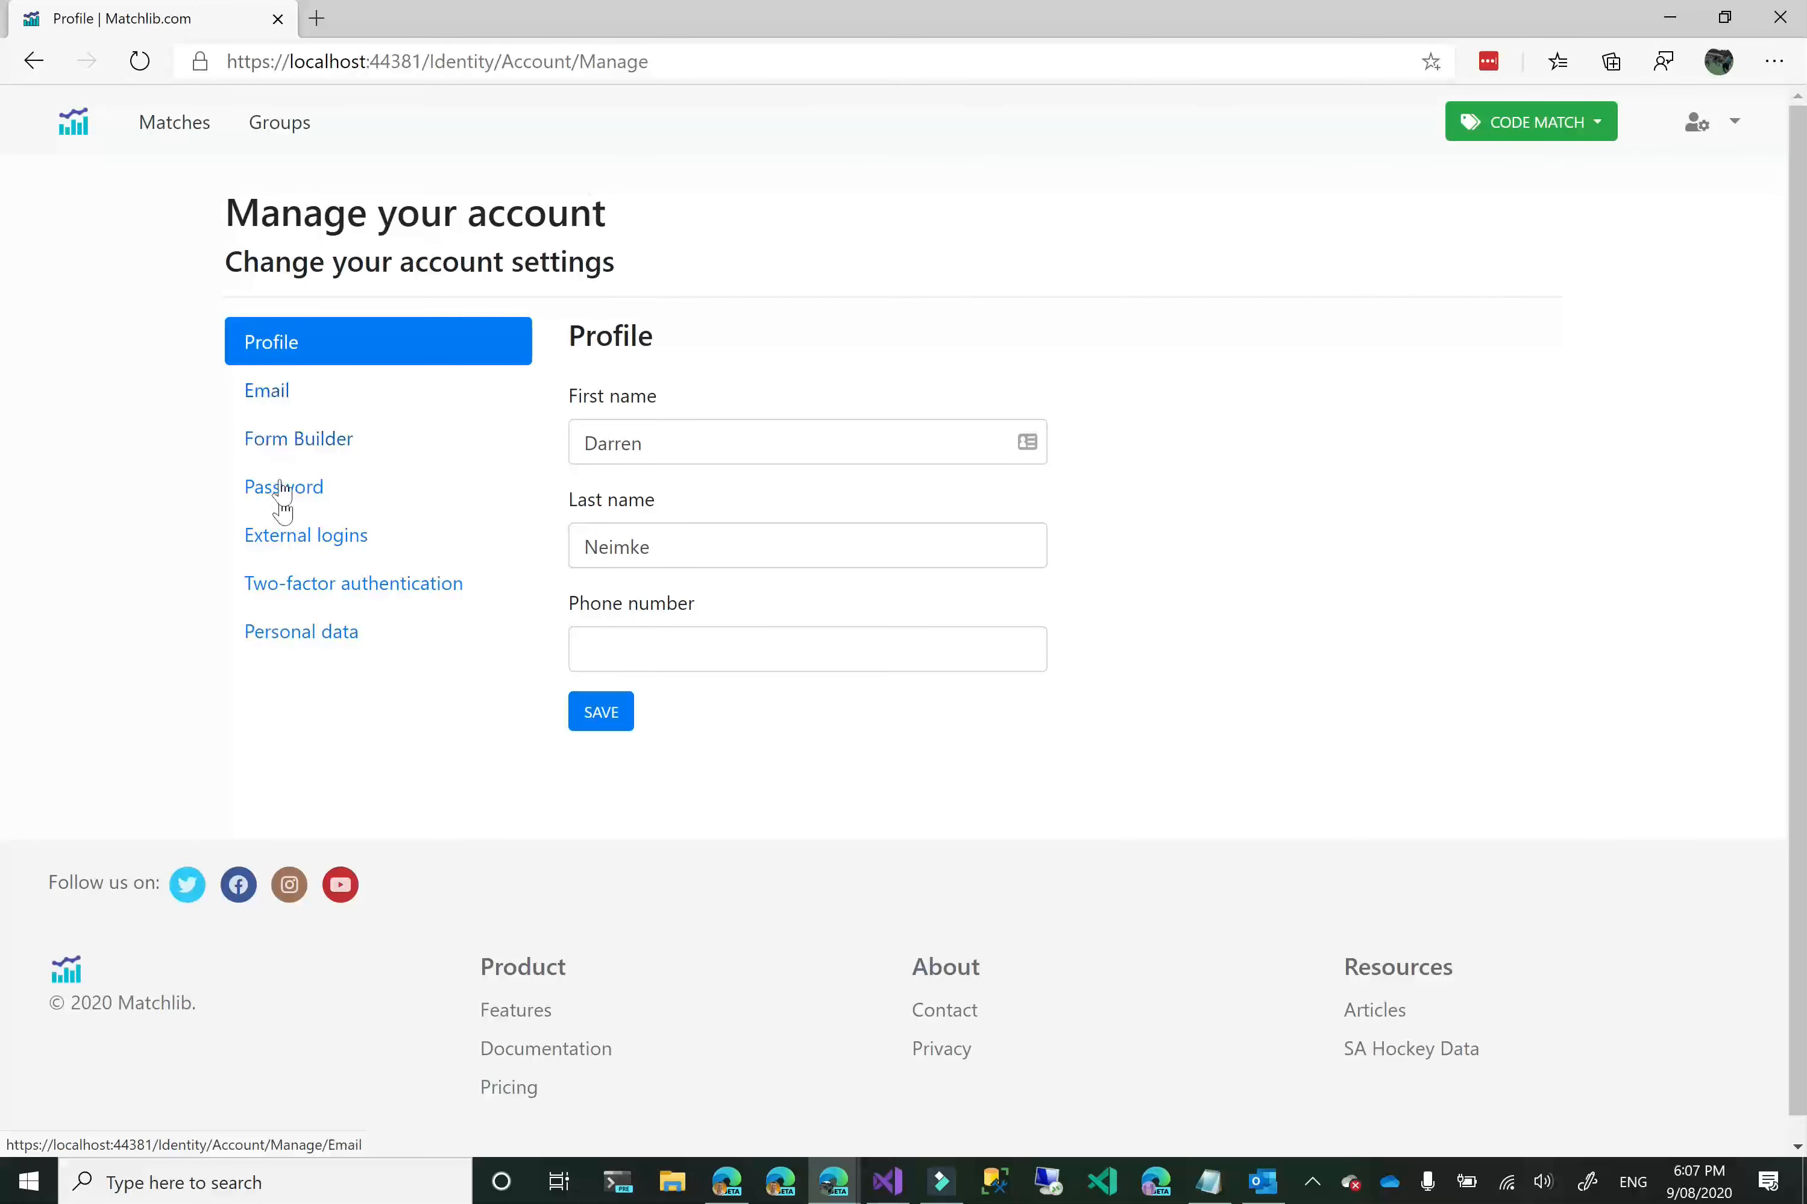
left_click(277, 450)
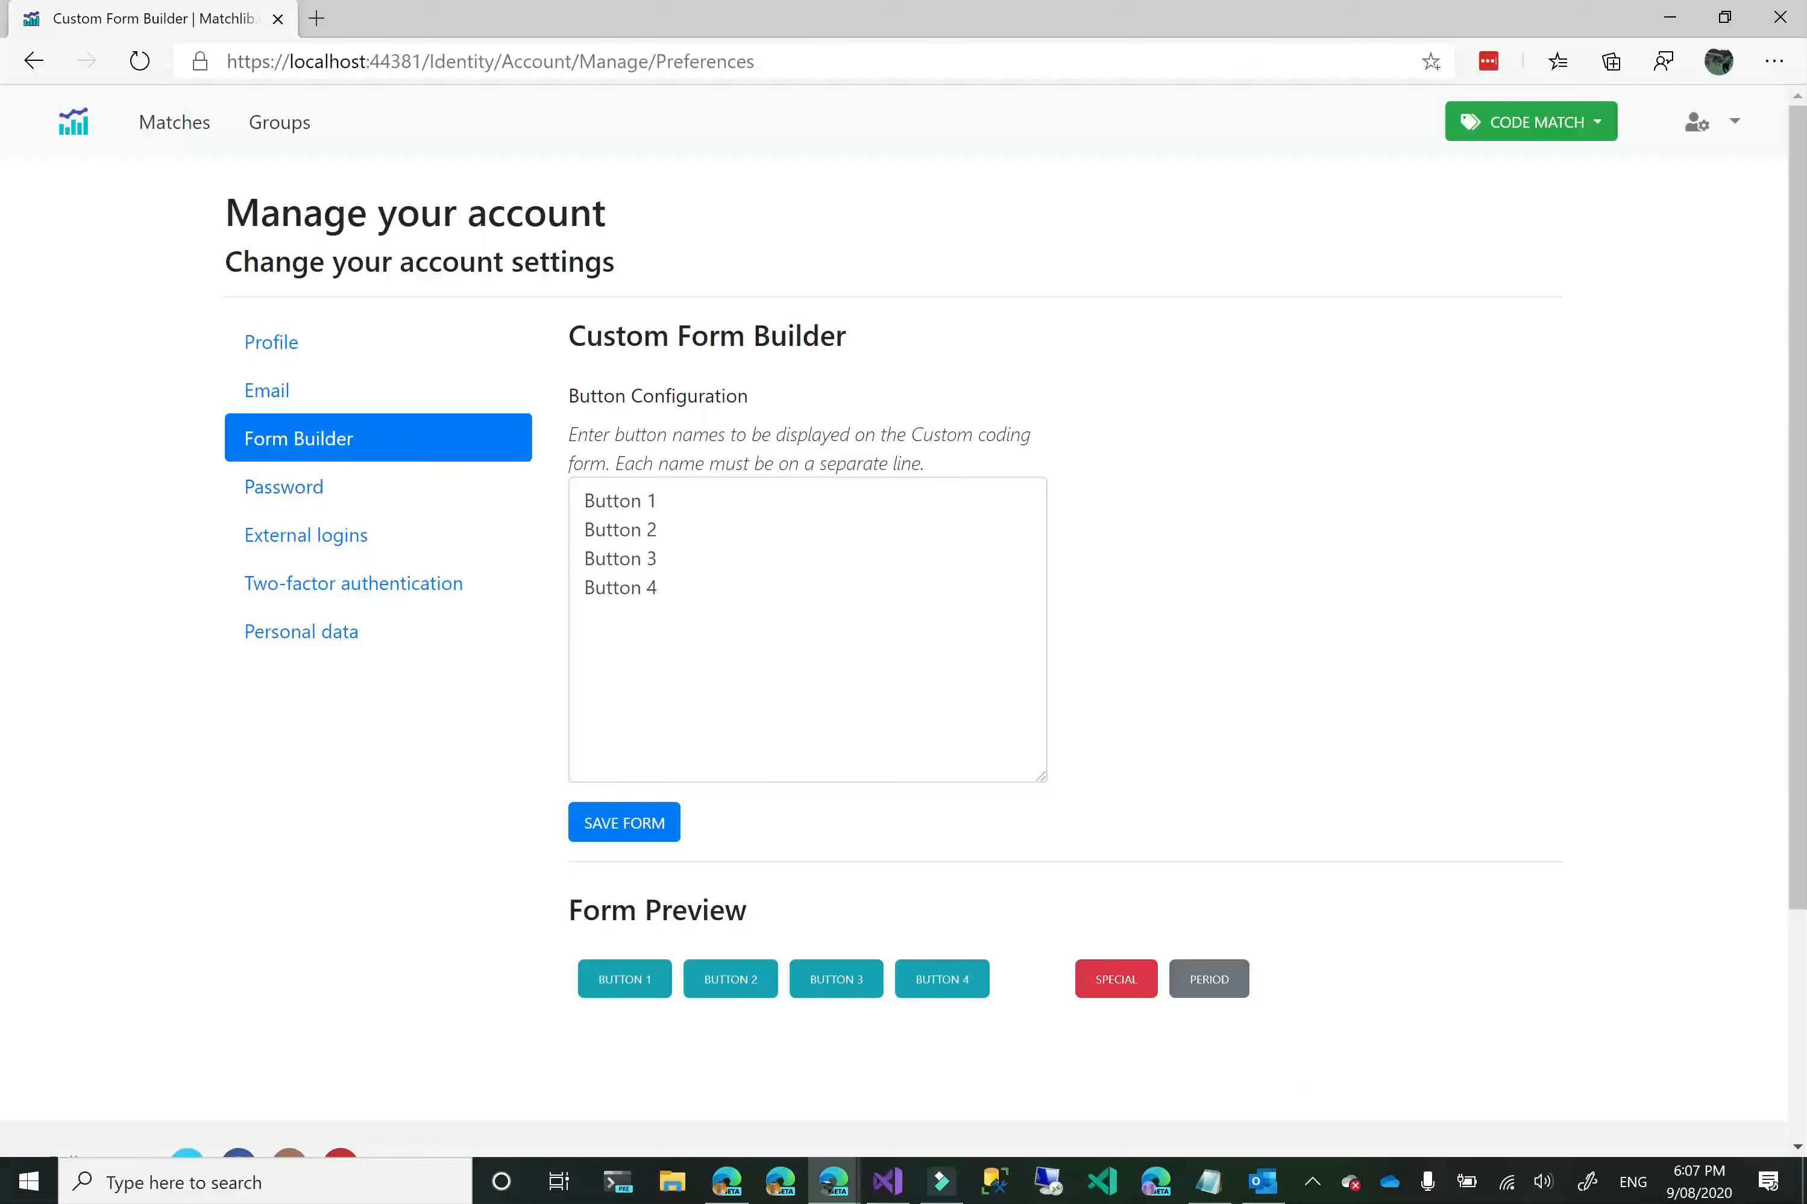
left_click_drag(584, 493, 1157, 634)
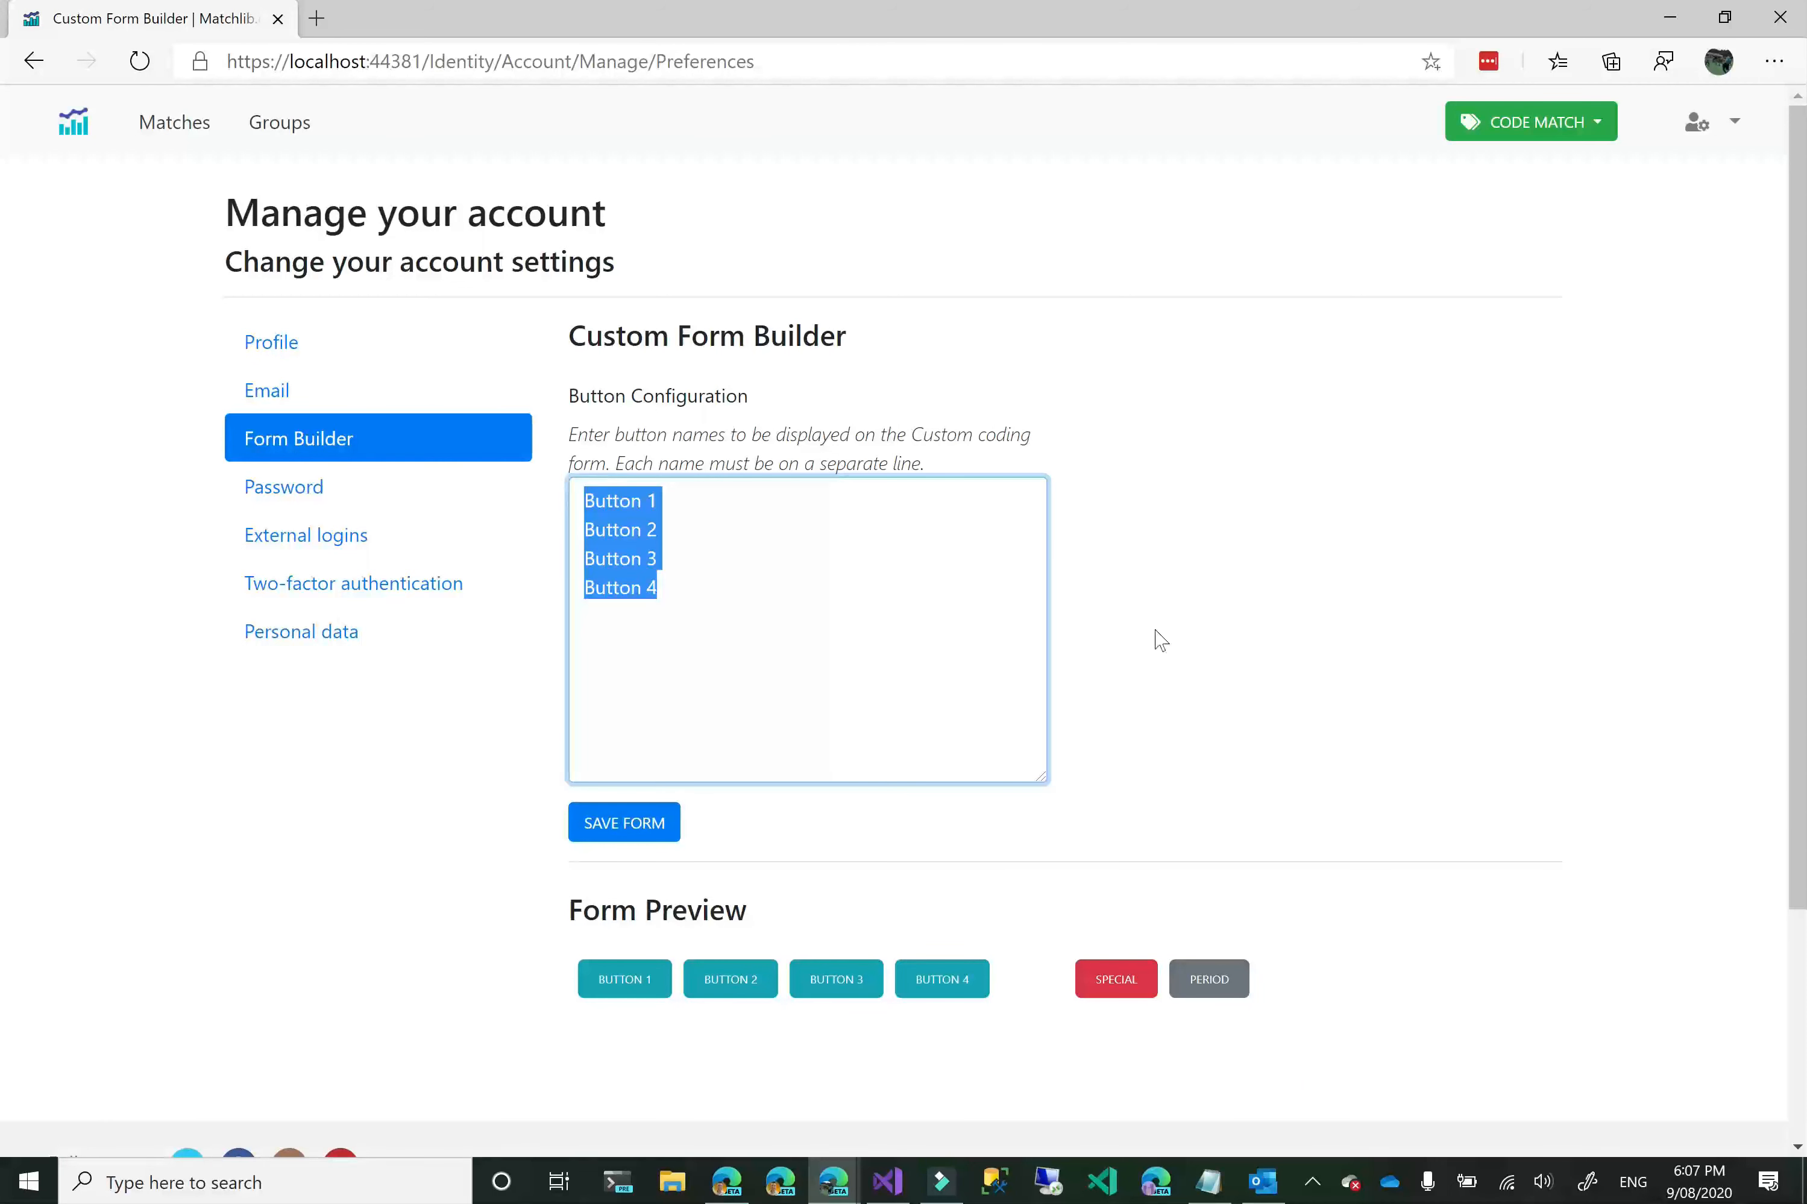
left_click(1305, 615)
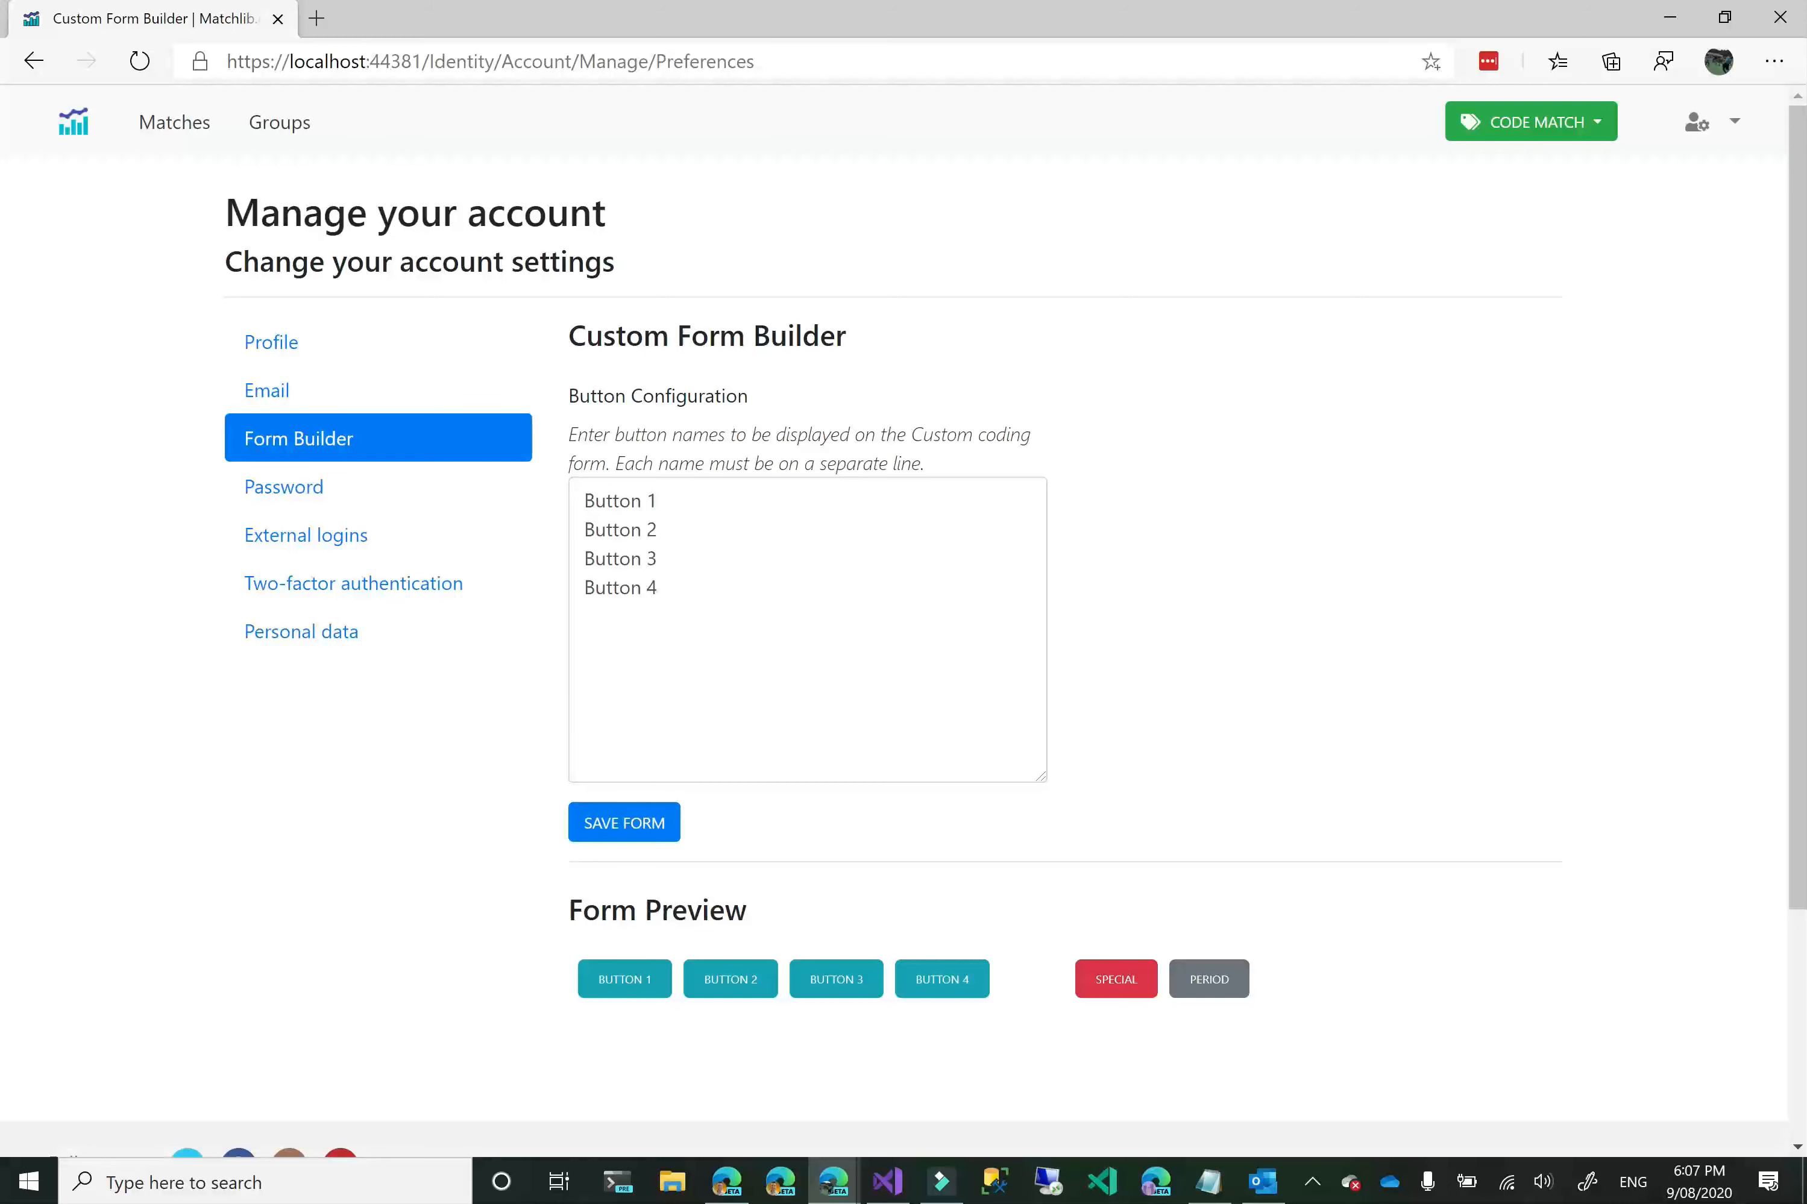
Rename Button 1 to Button One in the custom form's button configuration.
left_click(653, 500)
key("BackSpace")
type("One")
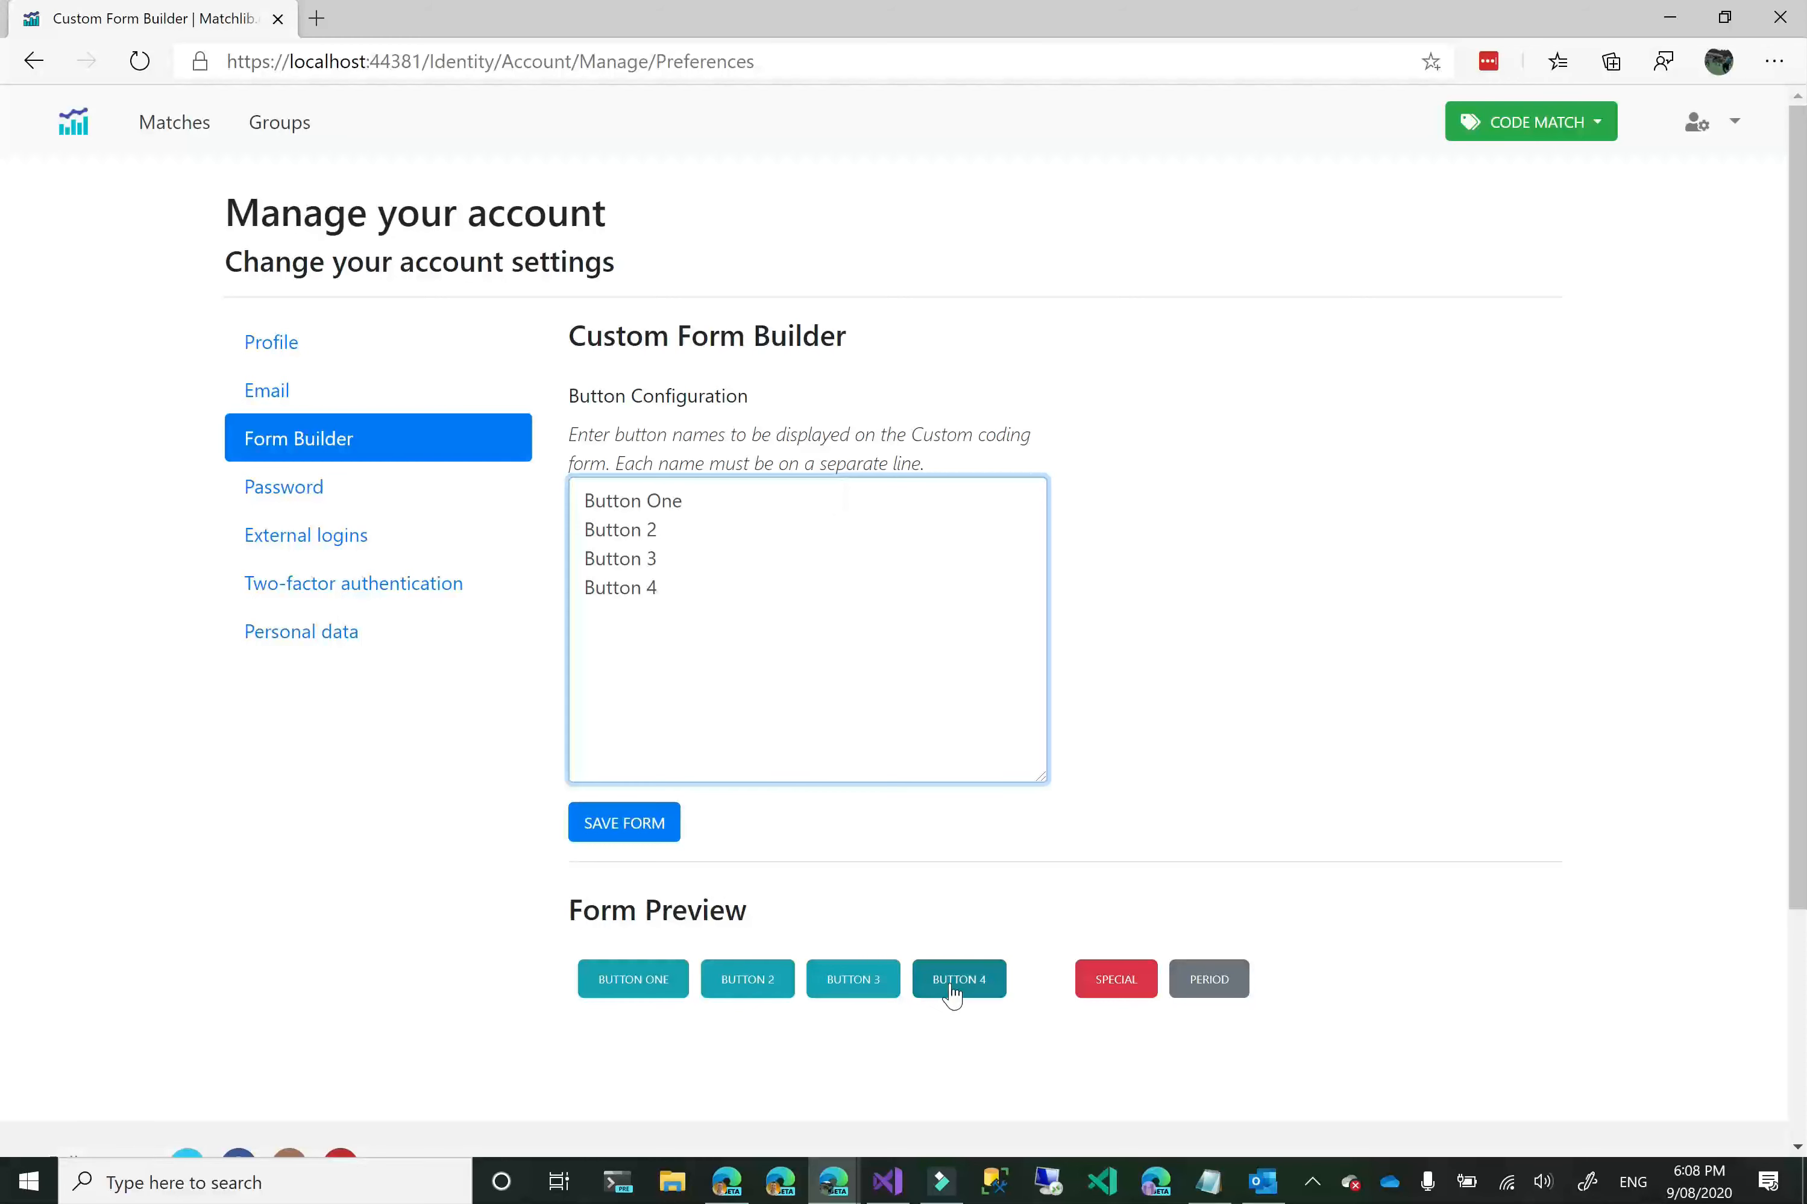
Insert a -- separator line between Button 2 and Button 3 to split the buttons into two rows.
left_click(668, 529)
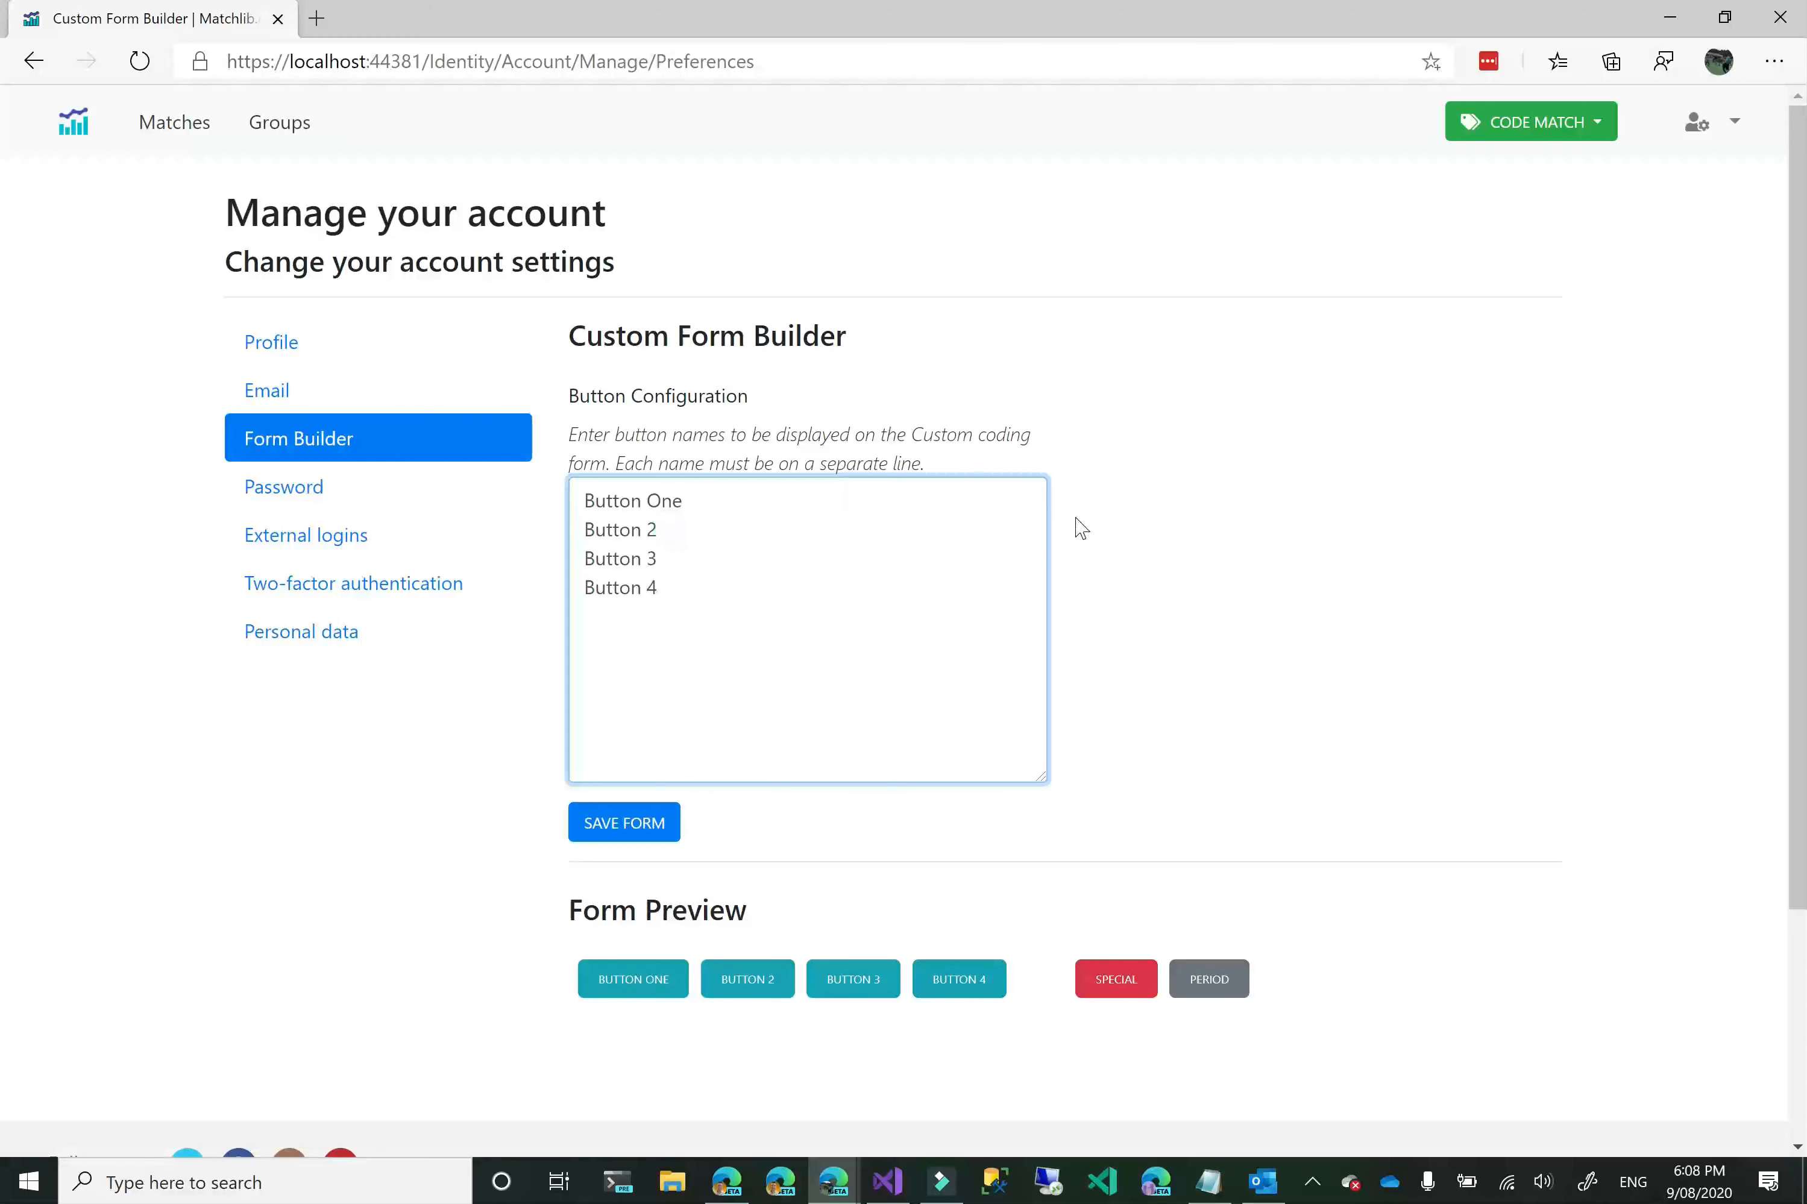
key("Return")
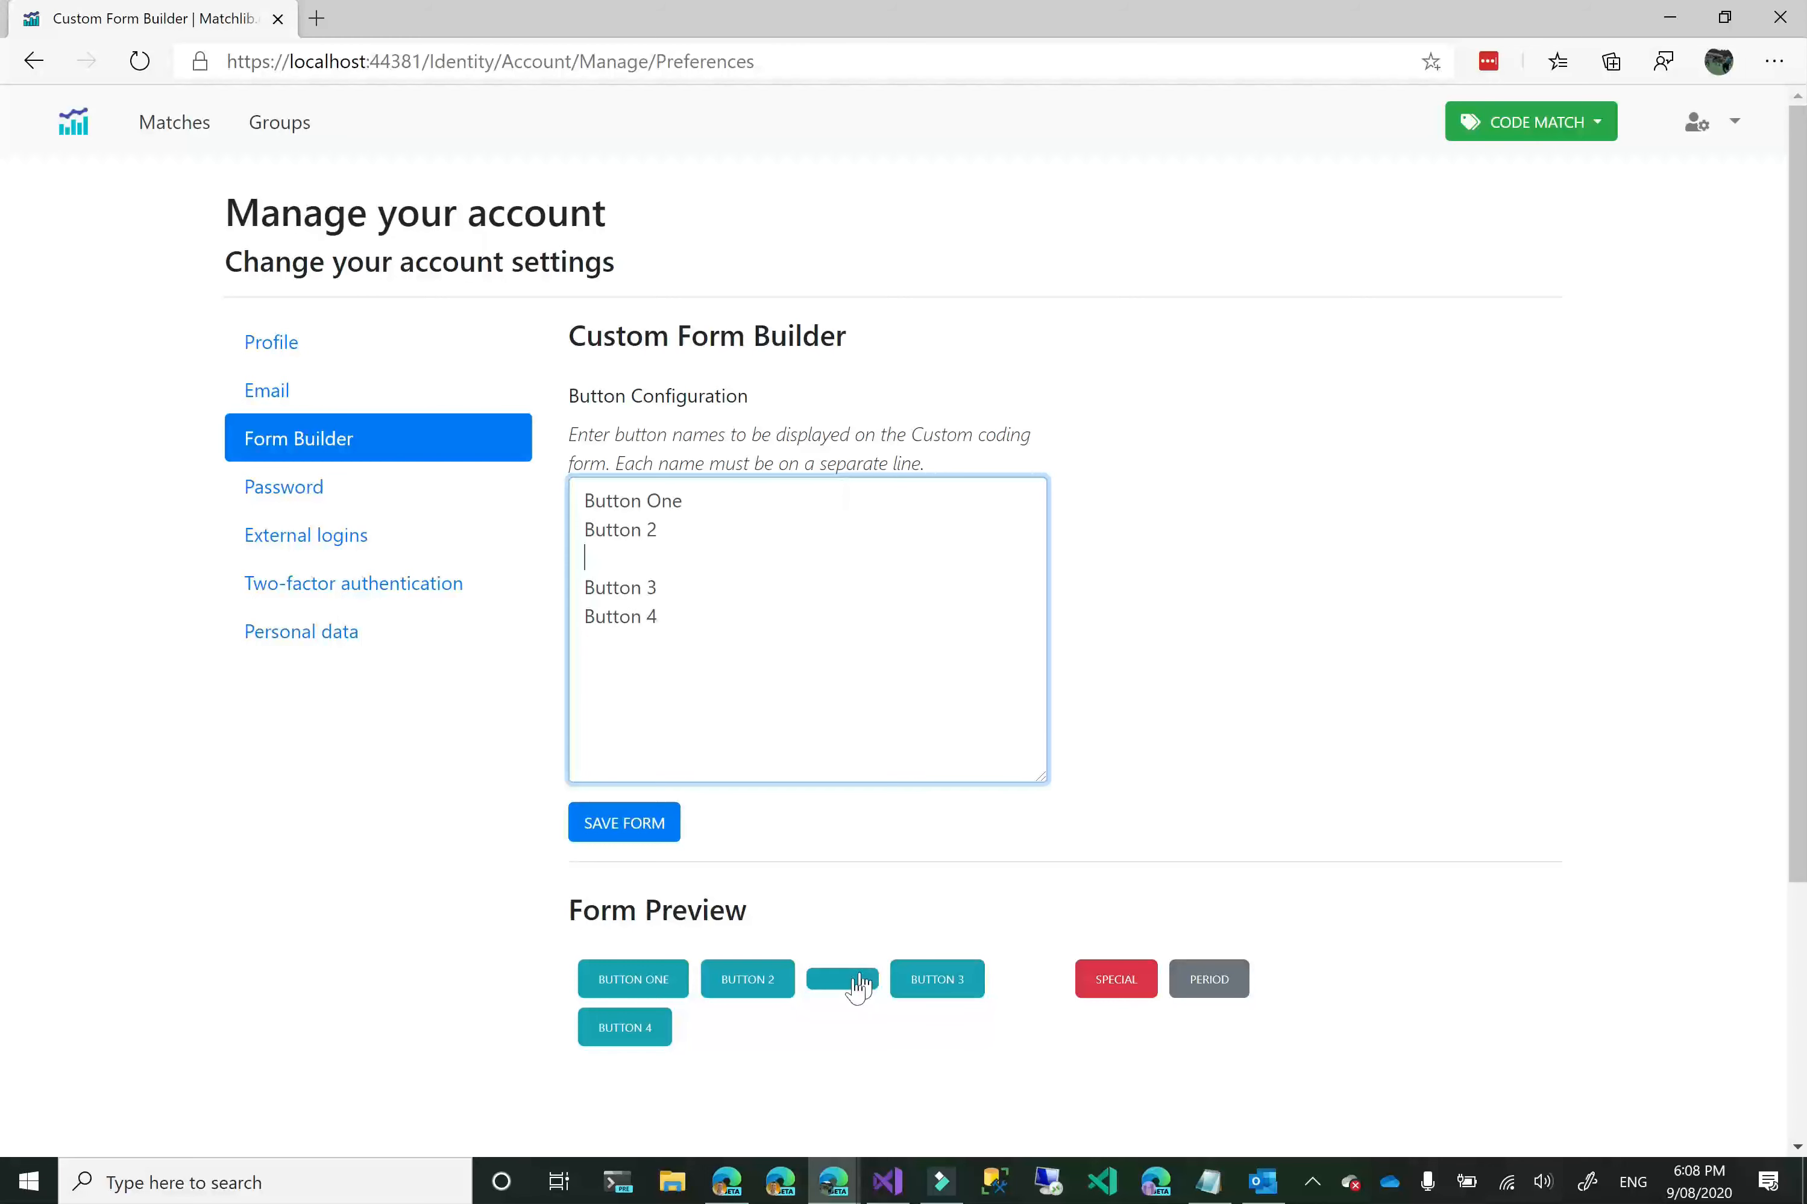
type("--")
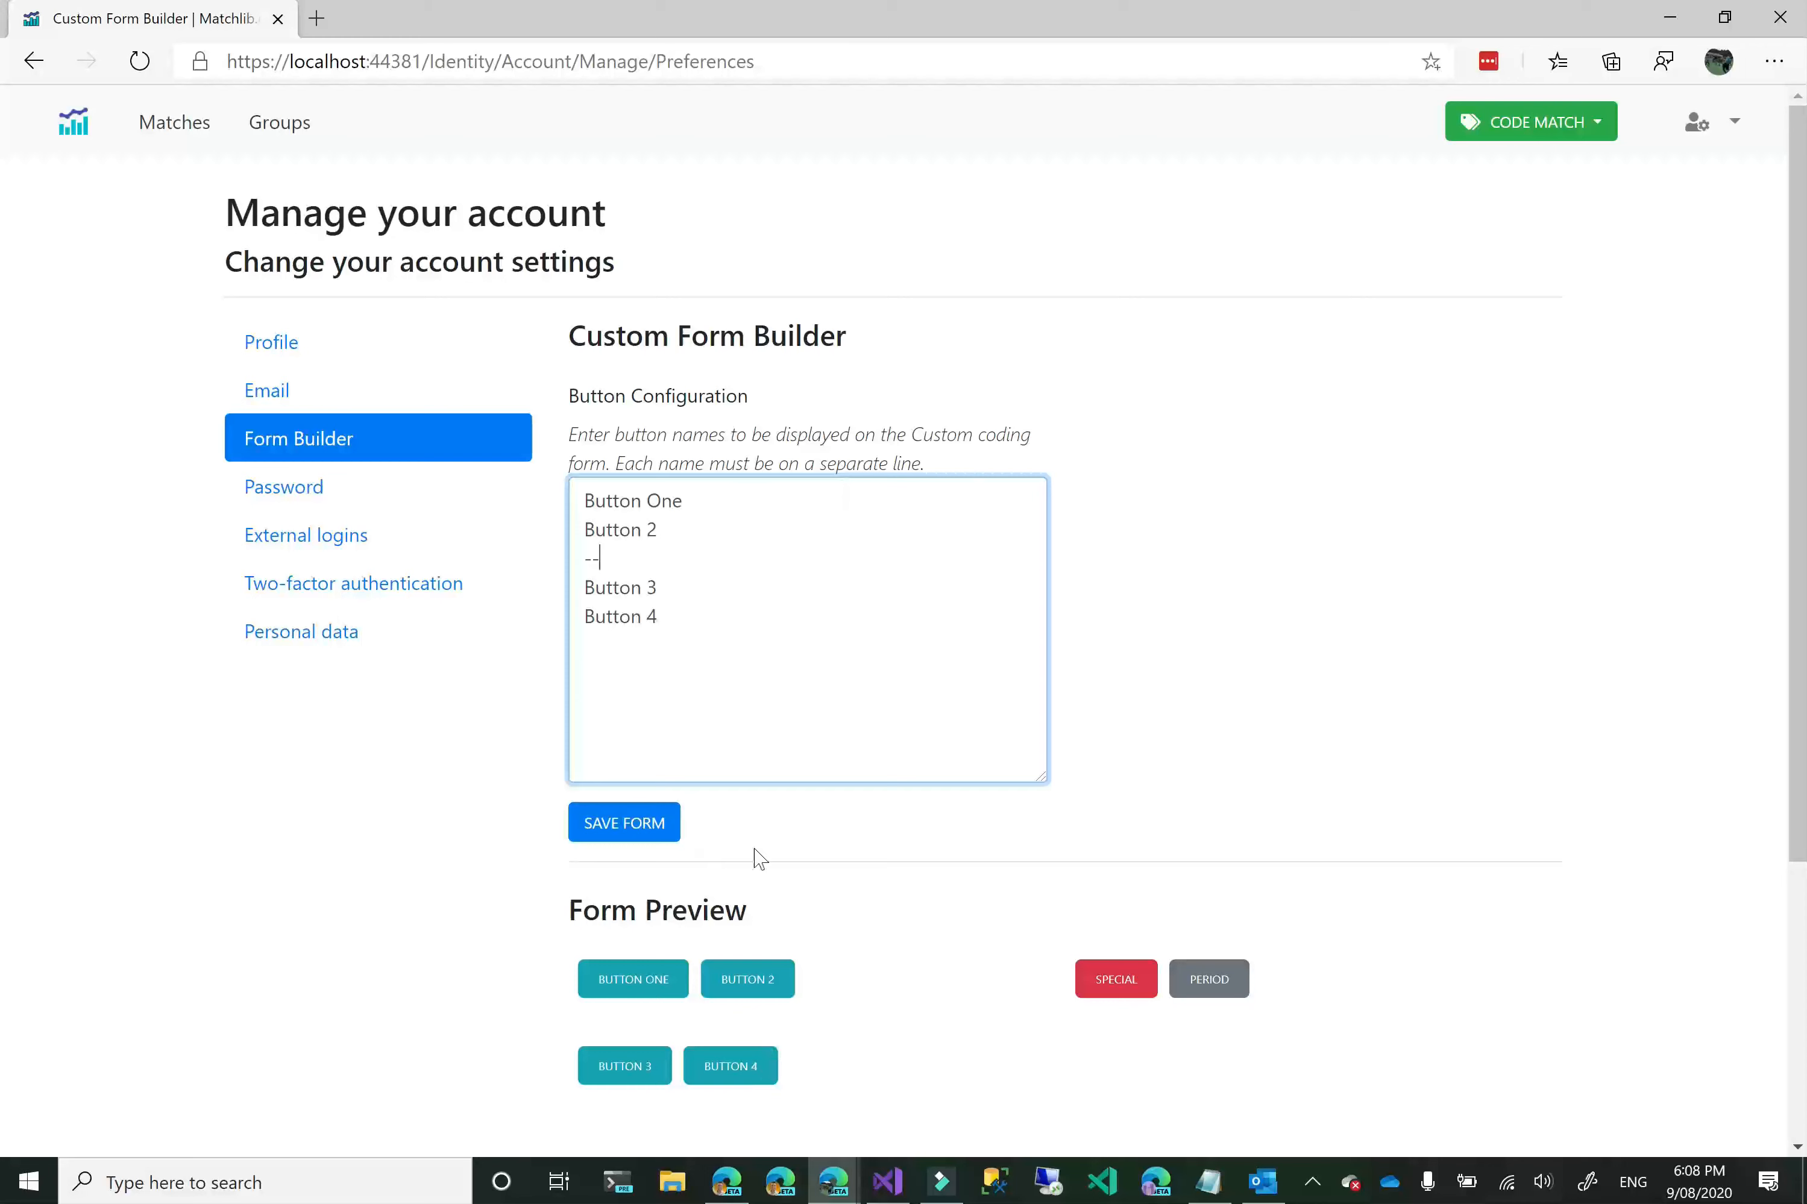
left_click_drag(631, 557, 571, 564)
left_click(1217, 581)
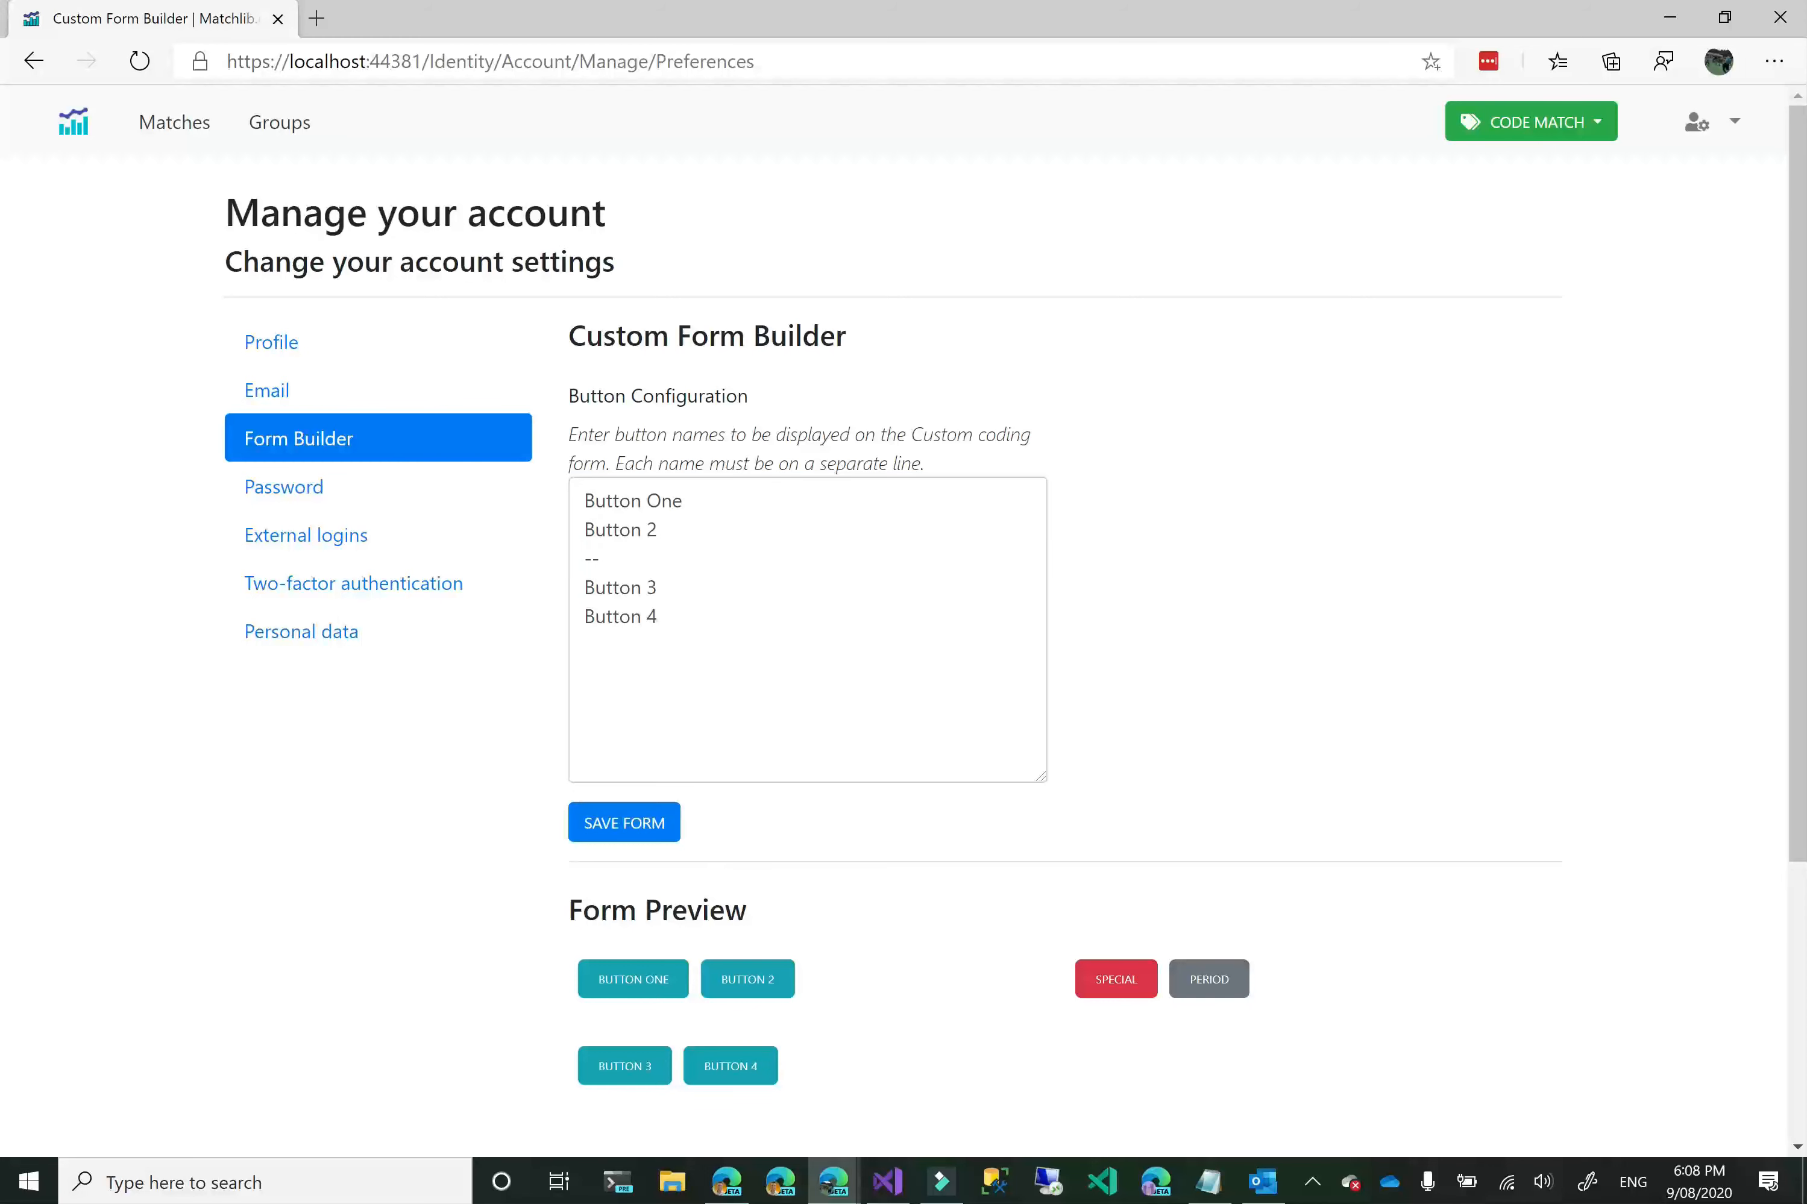
Replace the two button names above the separator with Goal For and Goal Ag.
left_click_drag(667, 530, 570, 461)
type("Goal For")
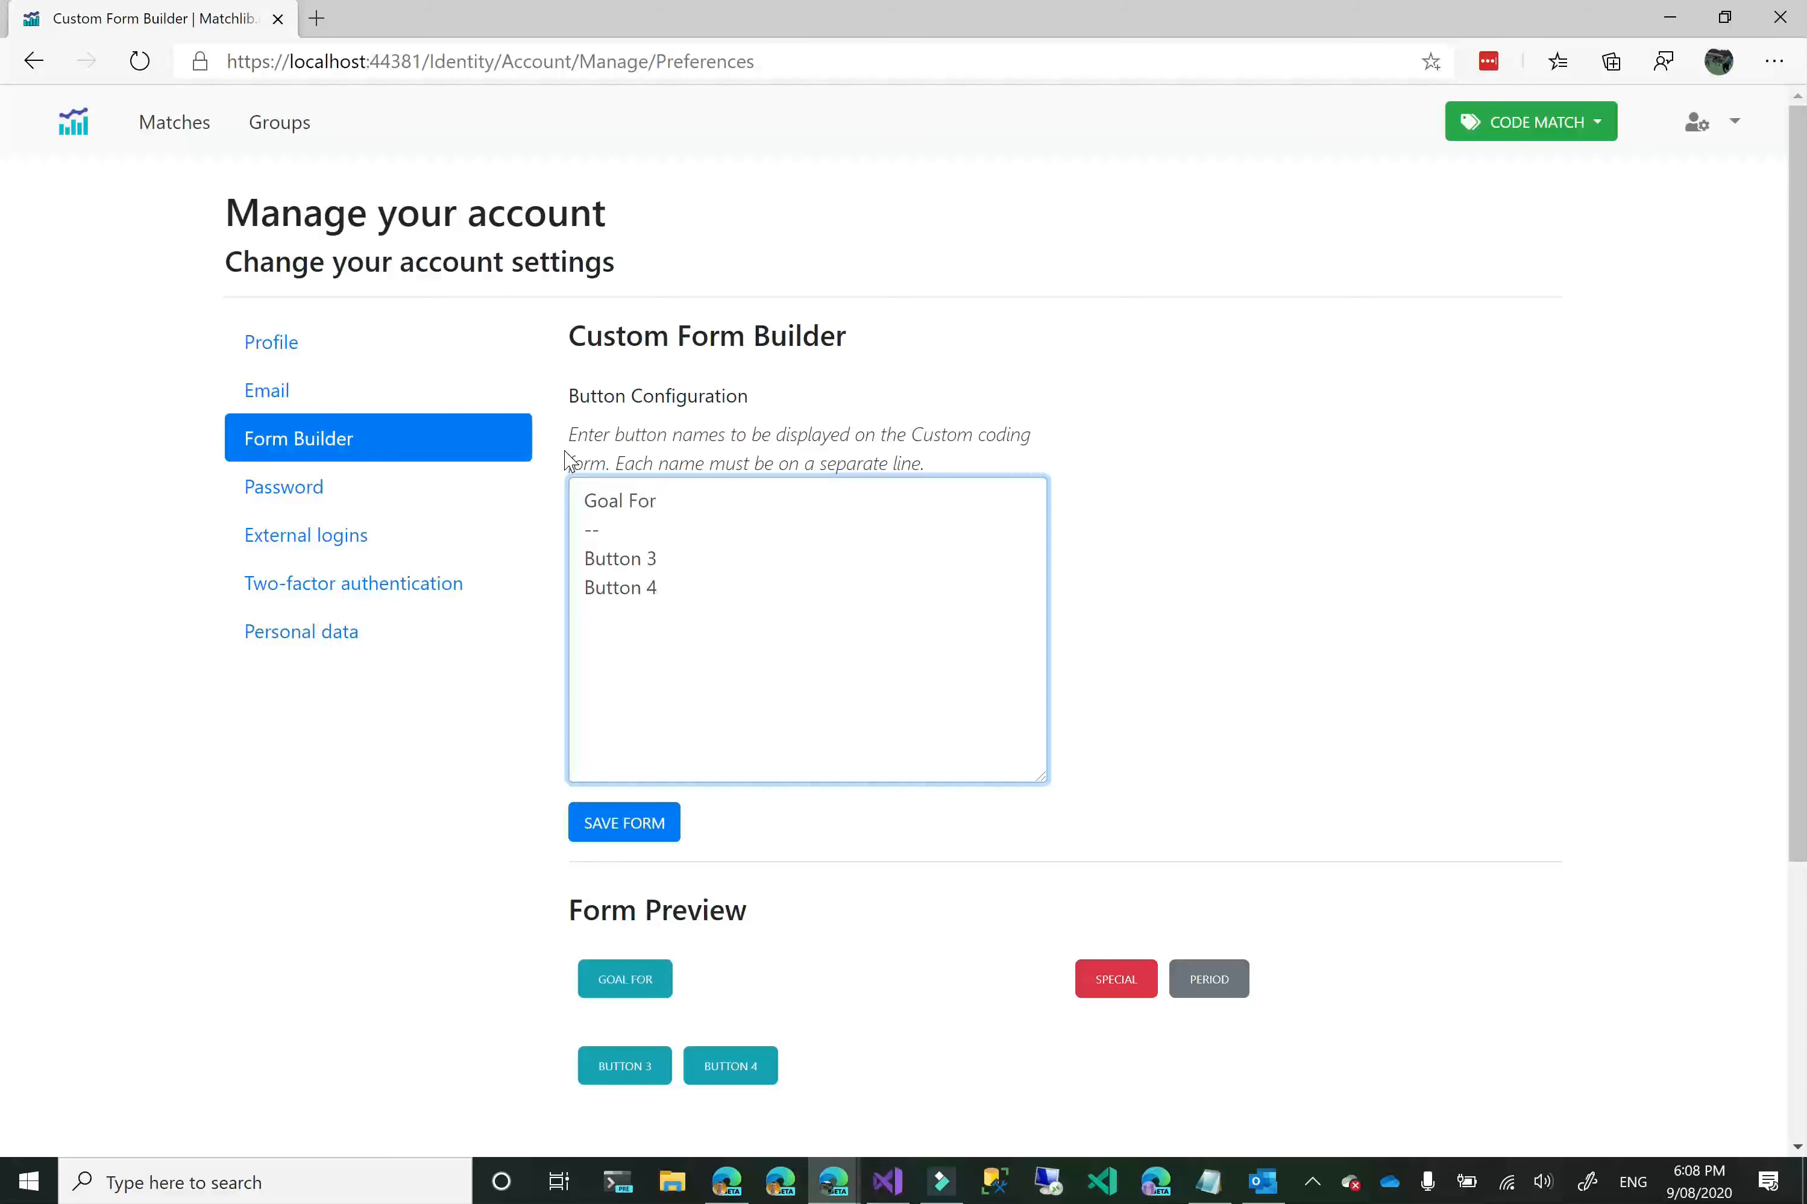
key("Return")
type("Goasl")
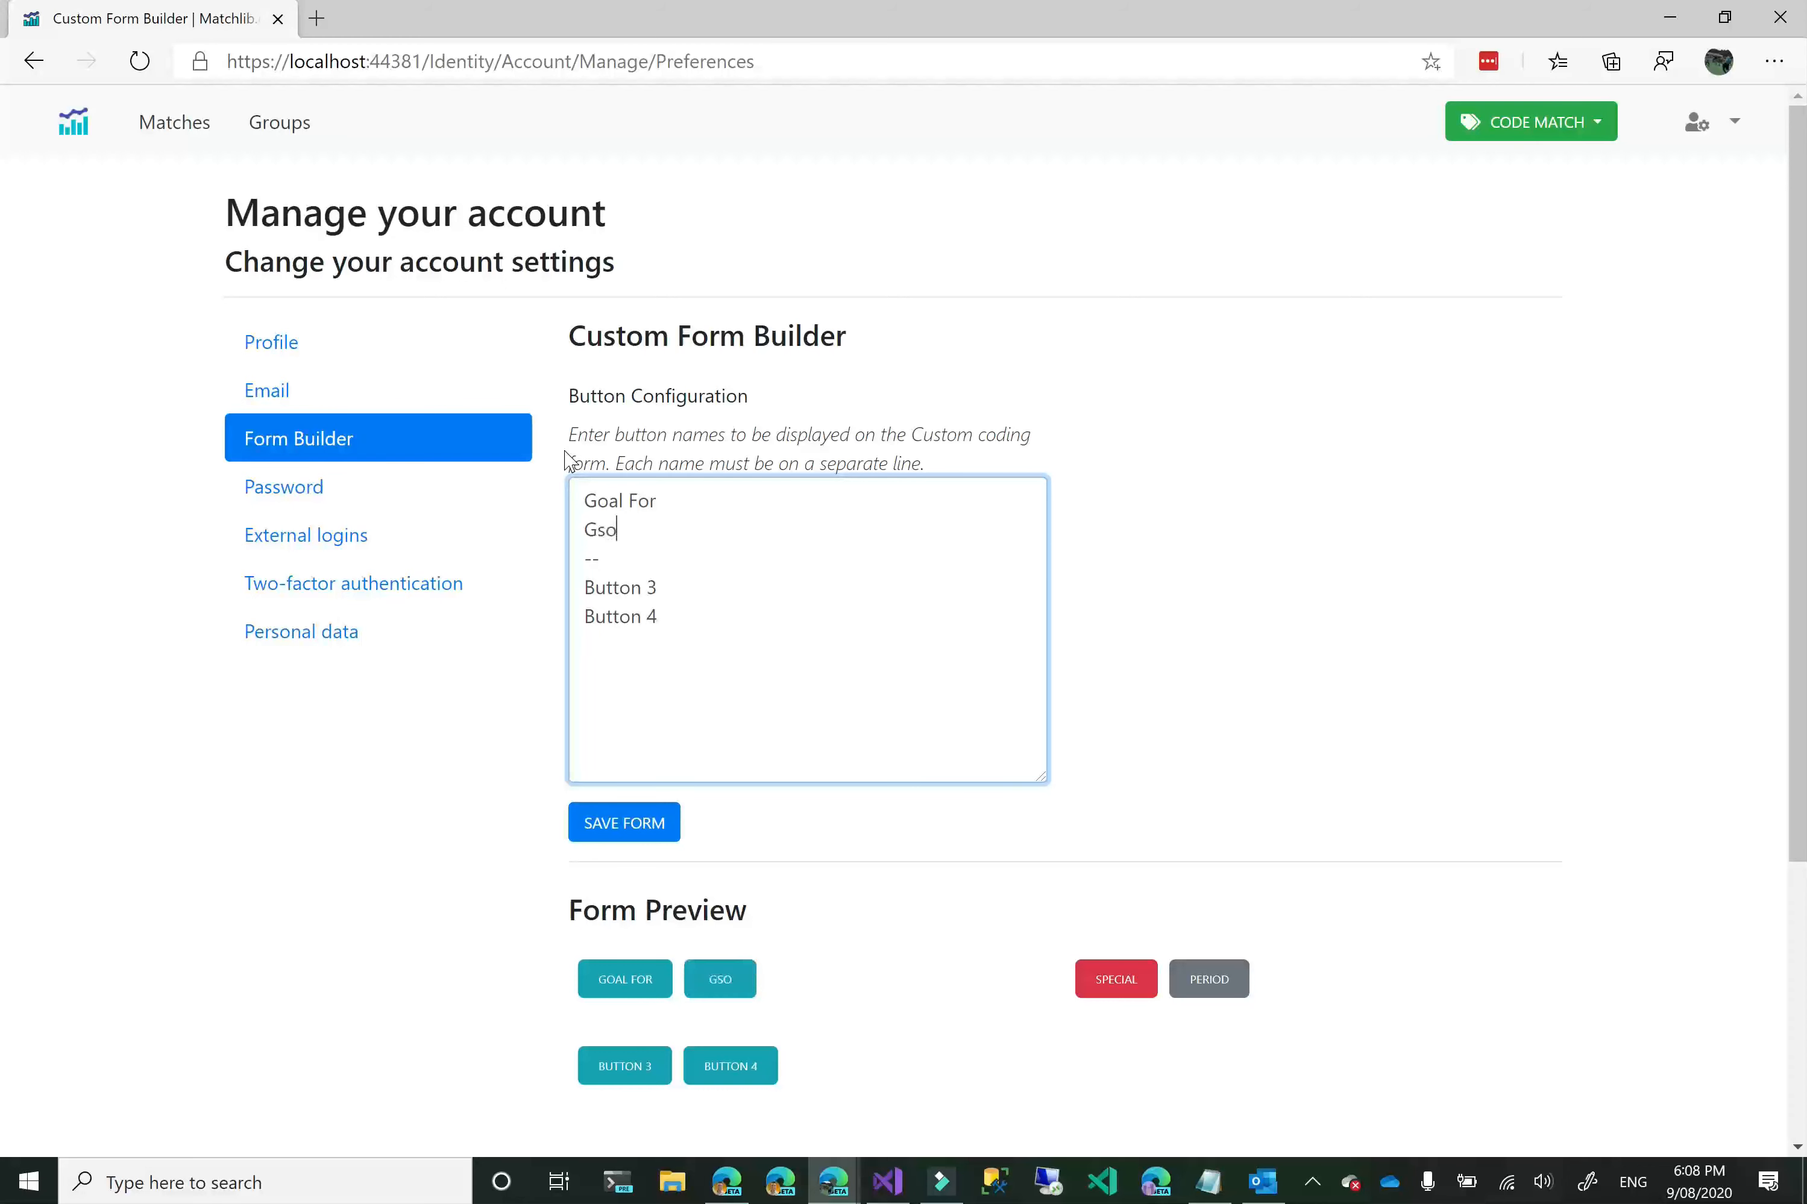
key("BackSpace")
key("BackSpace")
key("BackSpace")
type("l Ag")
Replace Button 3 and Button 4 with APC and DPC in the button configuration.
key("ctrl+shift+End")
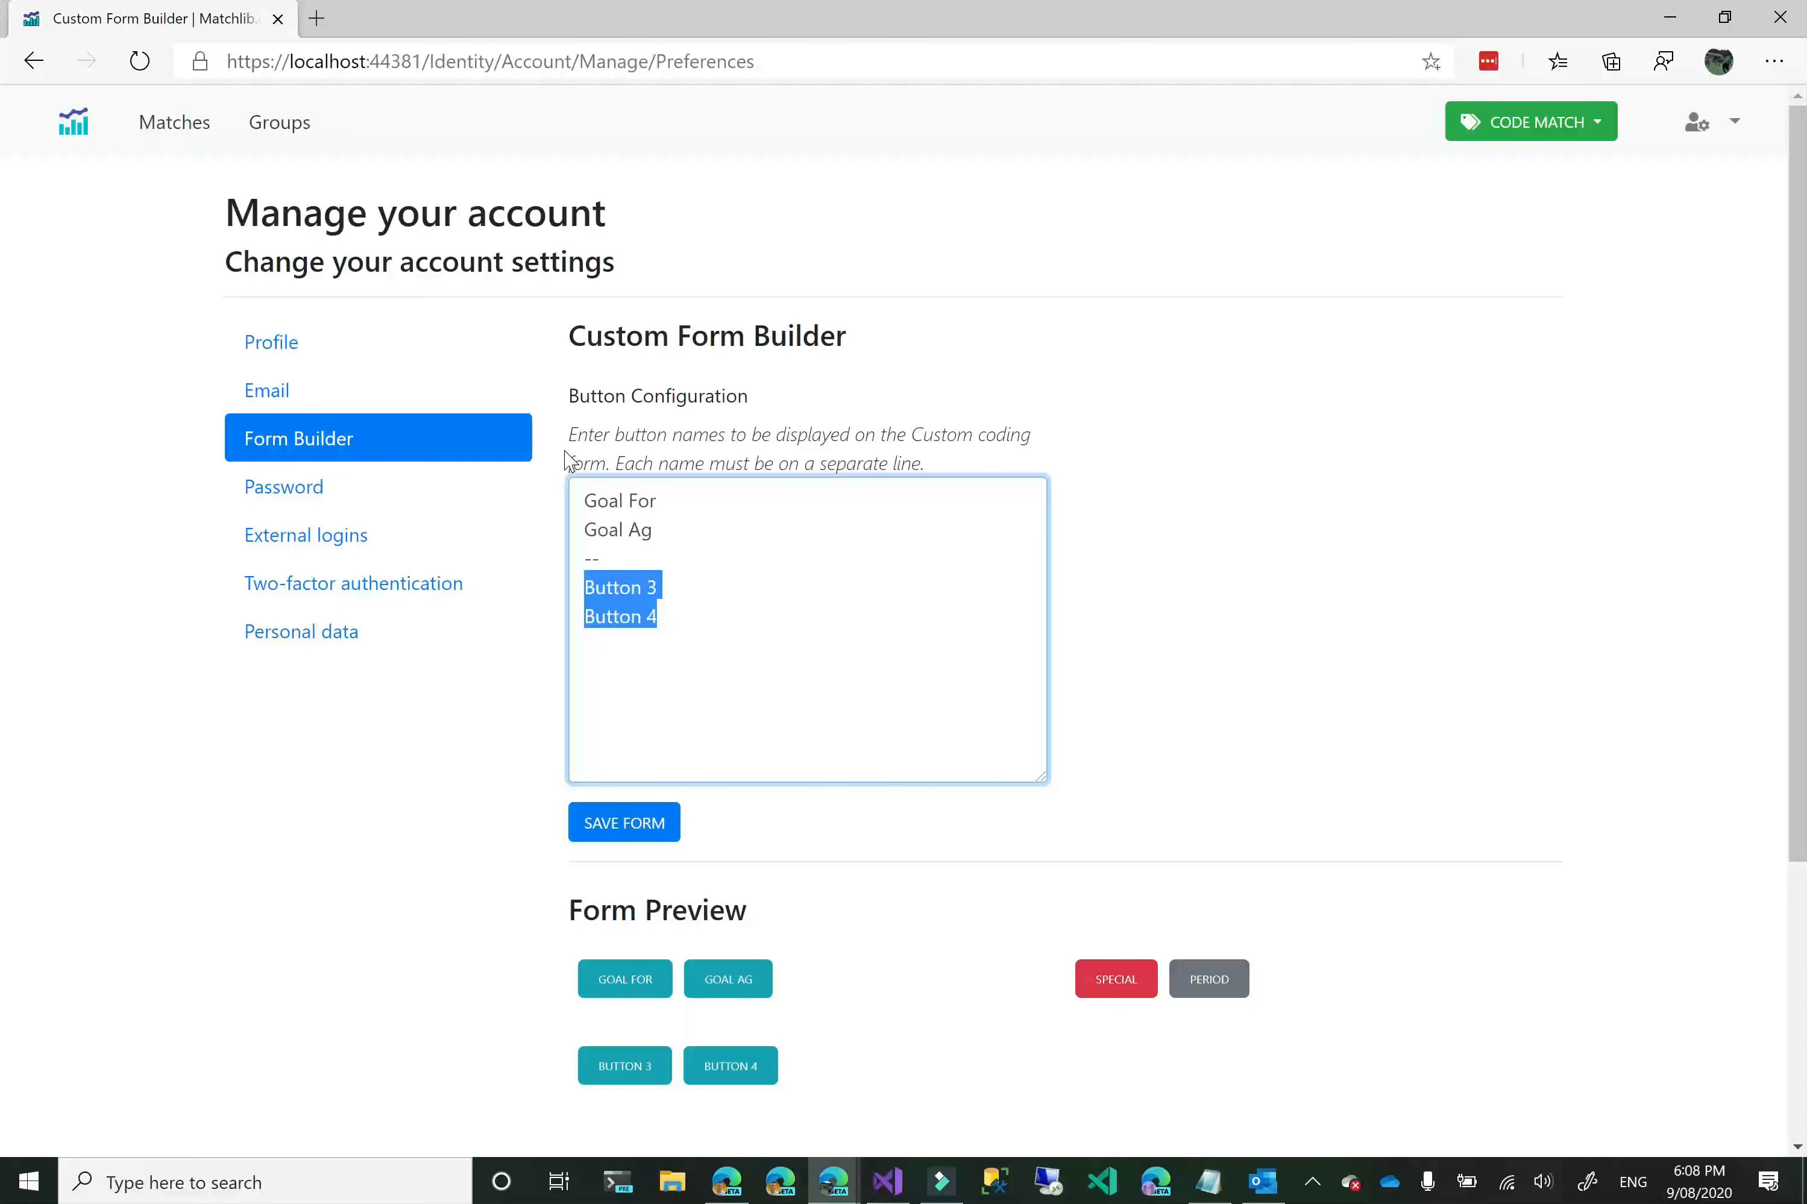
type("APC")
key("Return")
type("DPC")
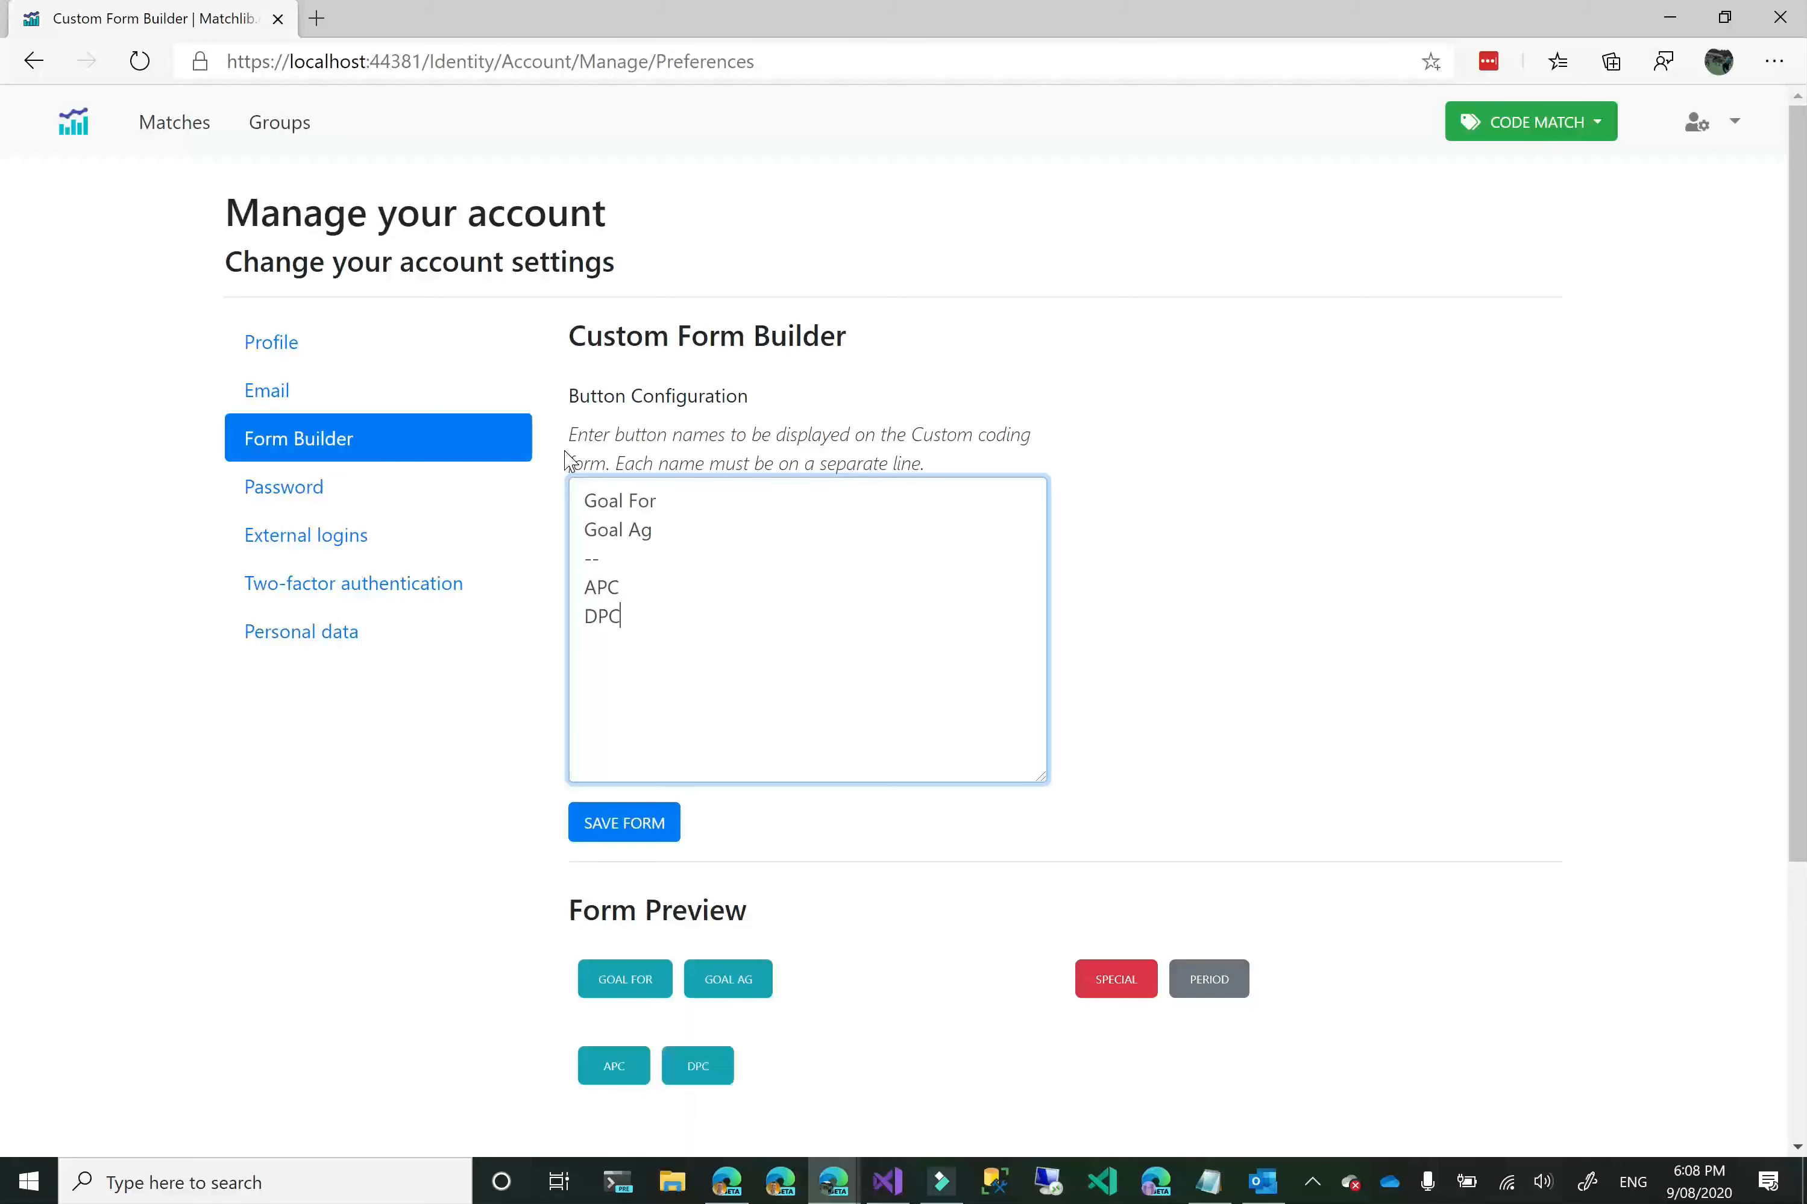
type("--Ciore")
Add a second -- separator below DPC, followed by Circle For and Circle Ag, and save the form.
key("BackSpace")
key("BackSpace")
key("BackSpace")
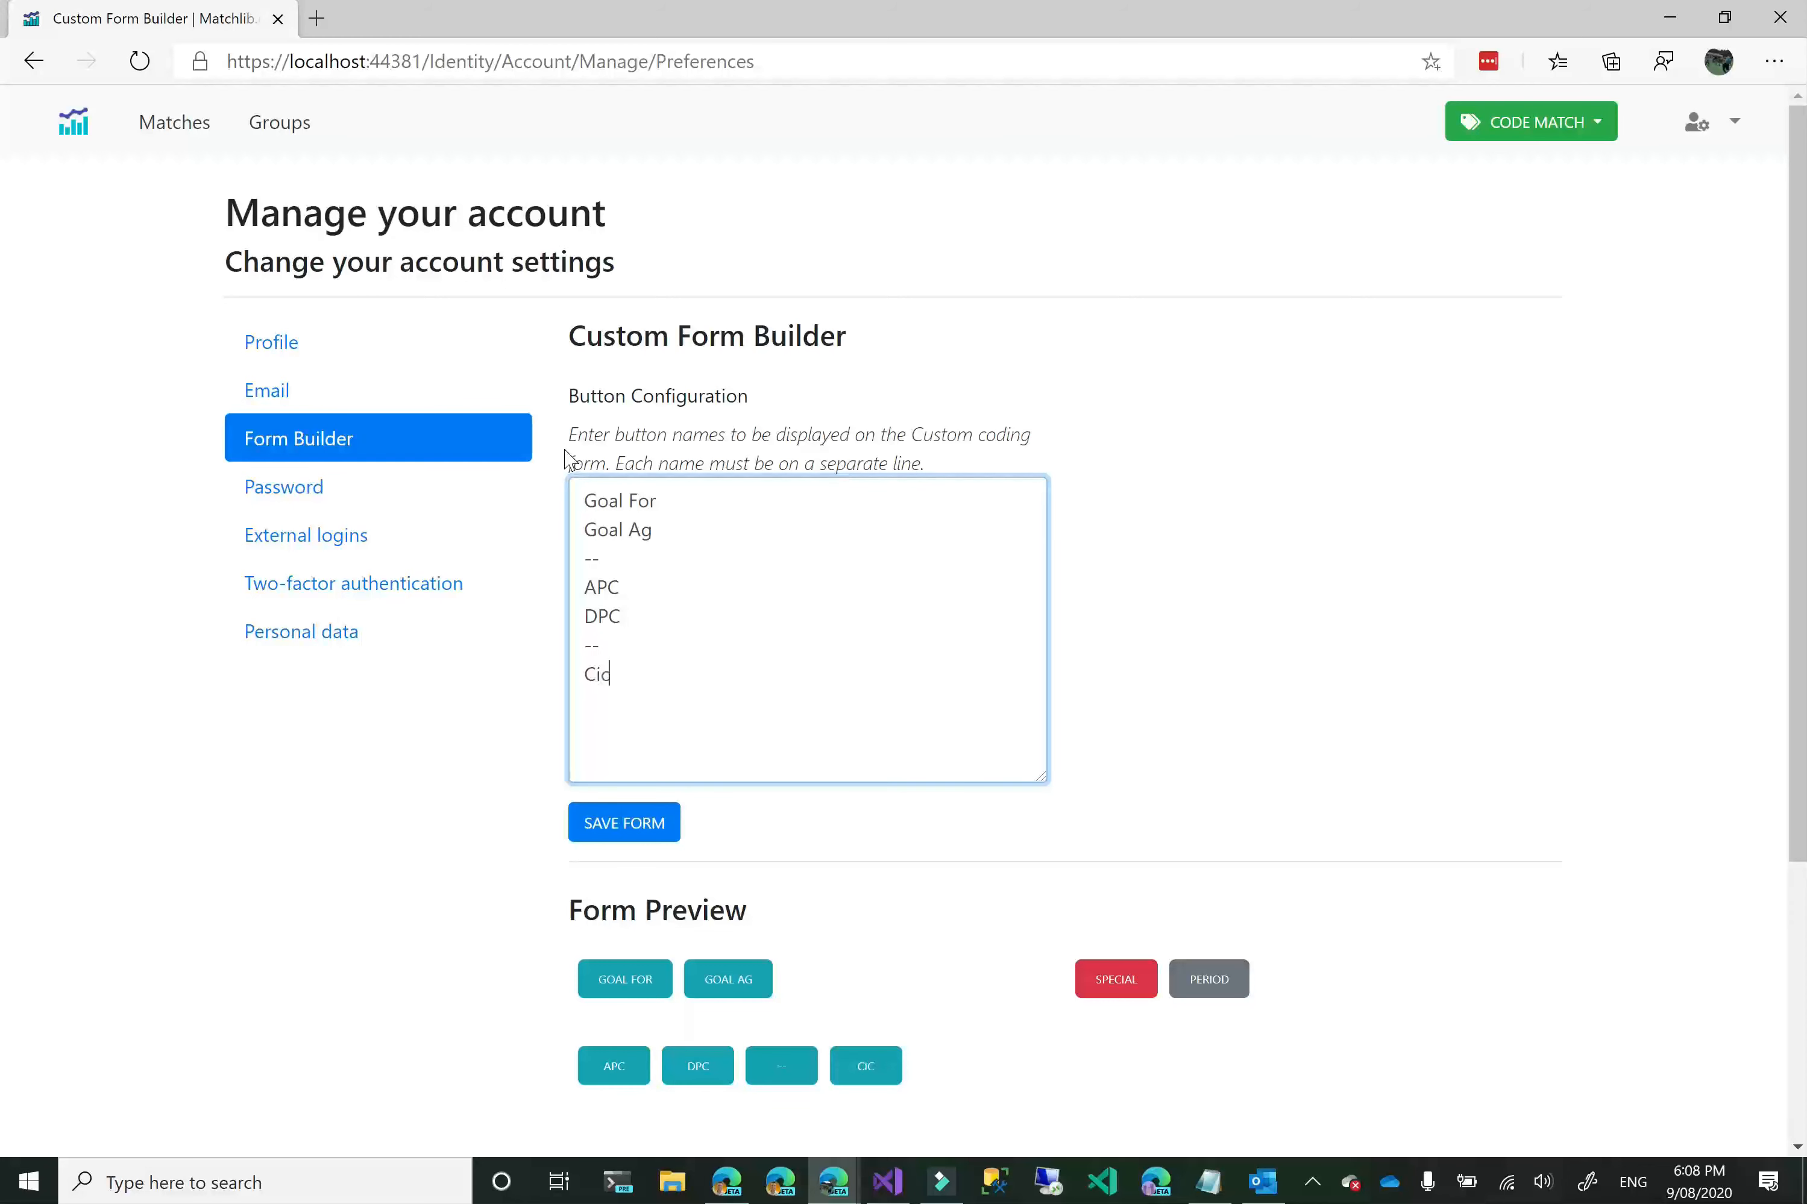
type("rcle Entry")
key("BackSpace")
key("BackSpace")
key("BackSpace")
key("BackSpace")
key("BackSpace")
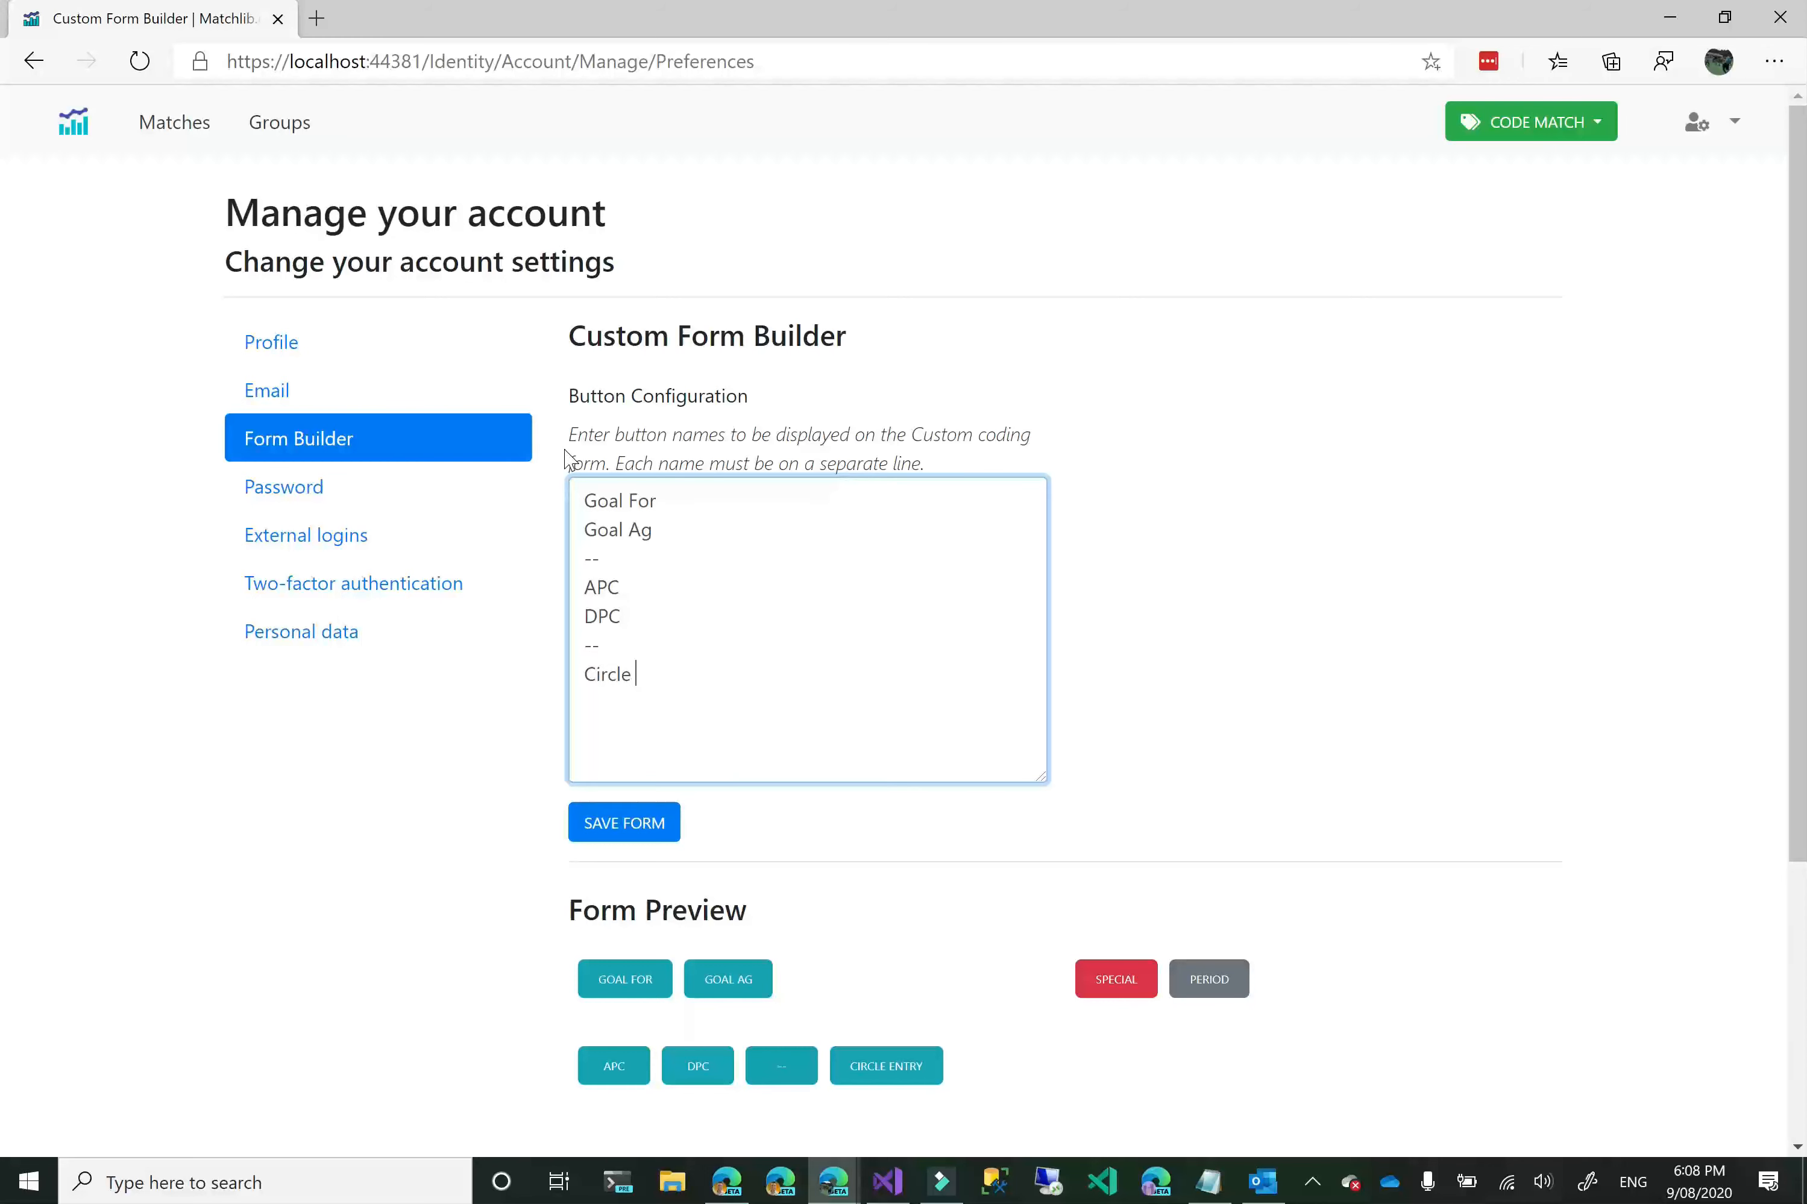
type("For")
key("Return")
type("Circle Ag")
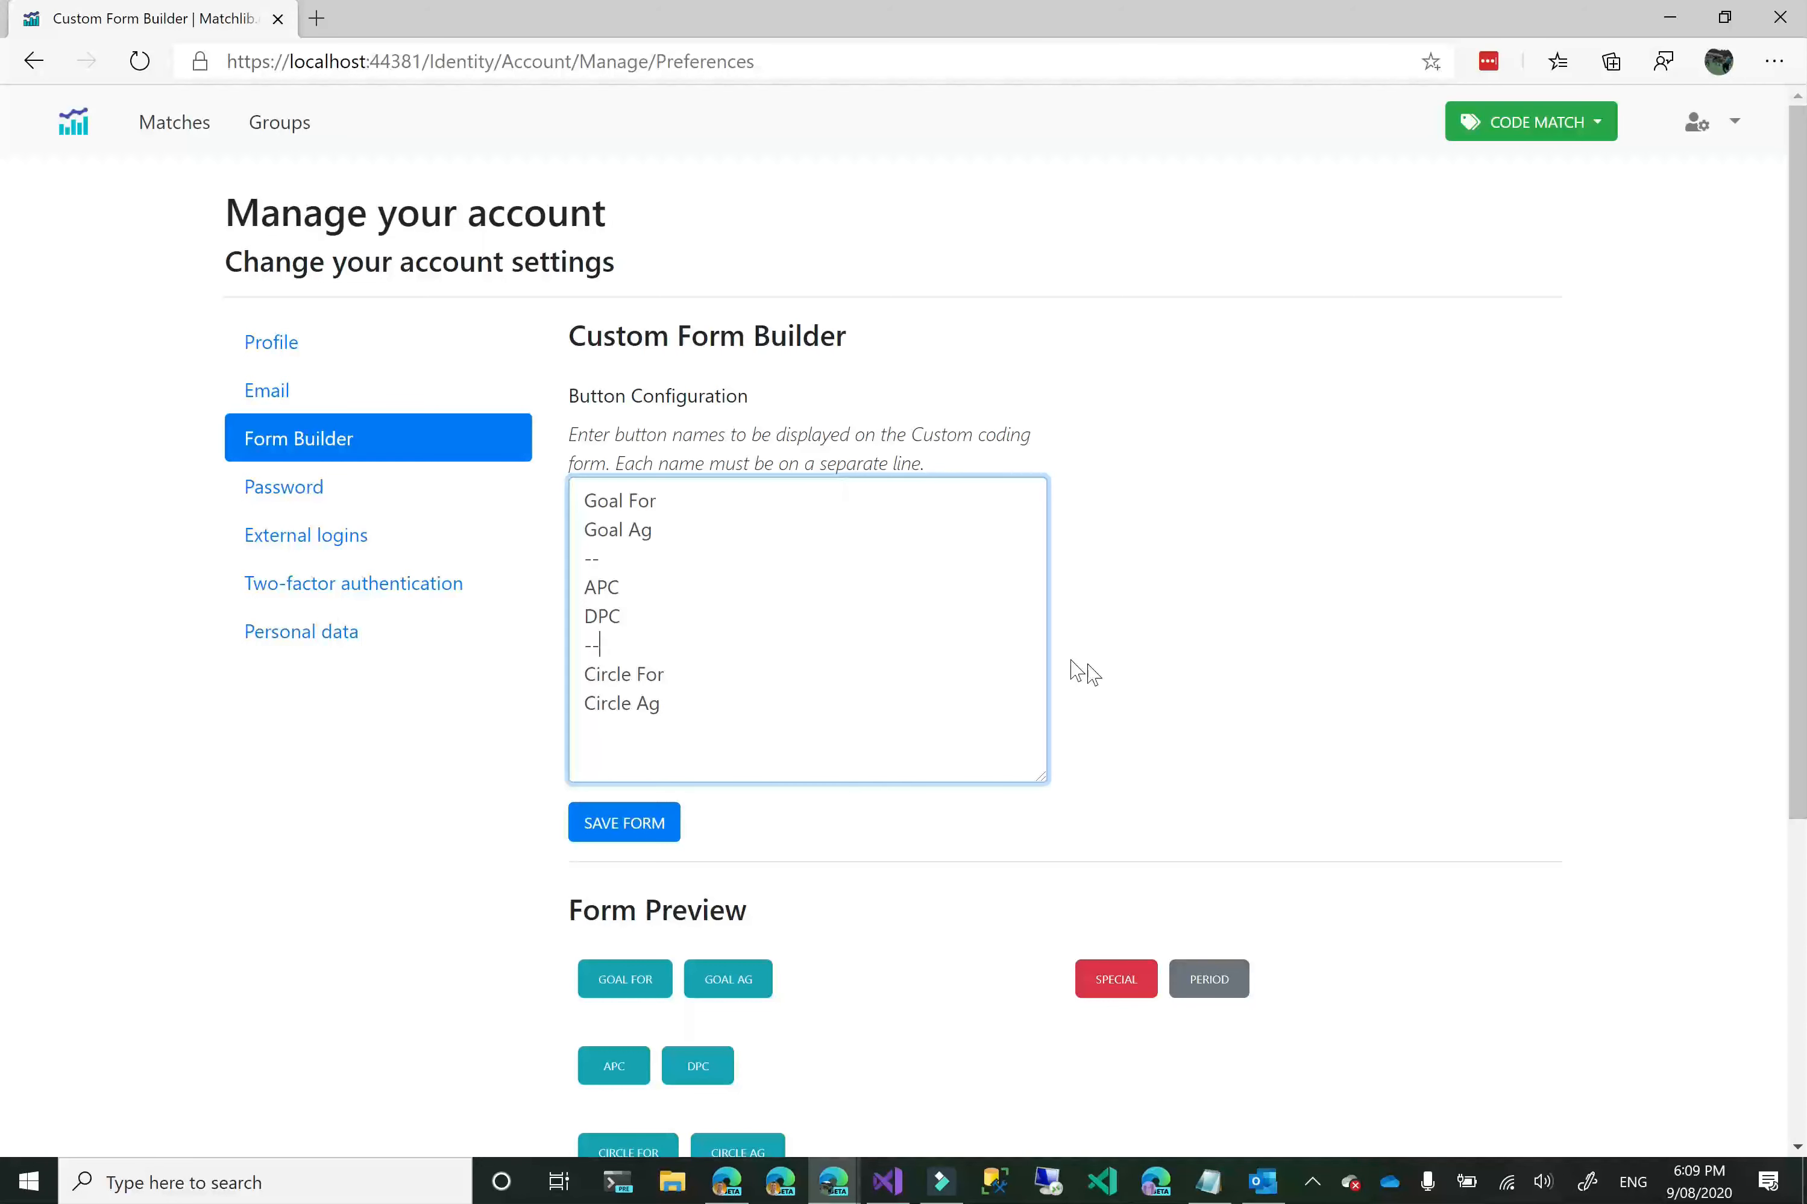
scroll(1310, 706, "down", 2)
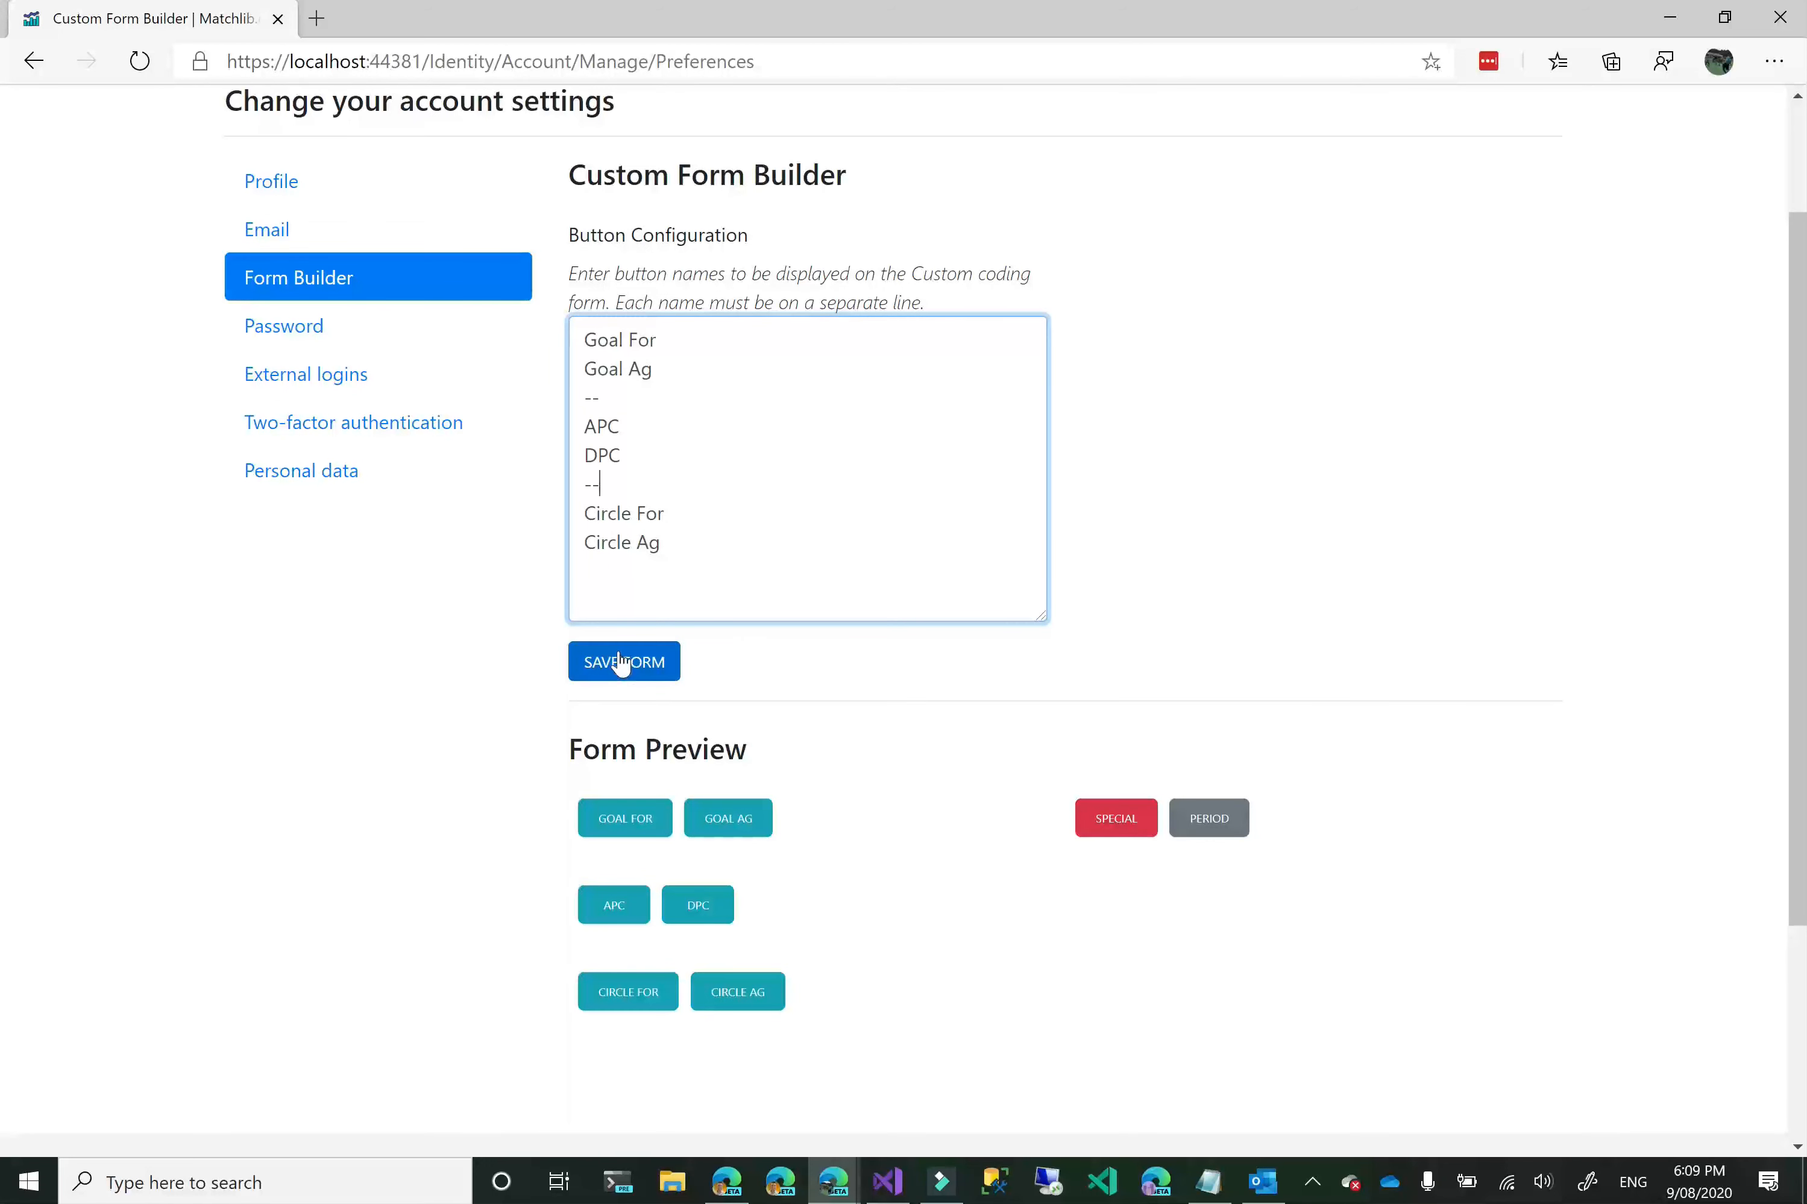
left_click(622, 664)
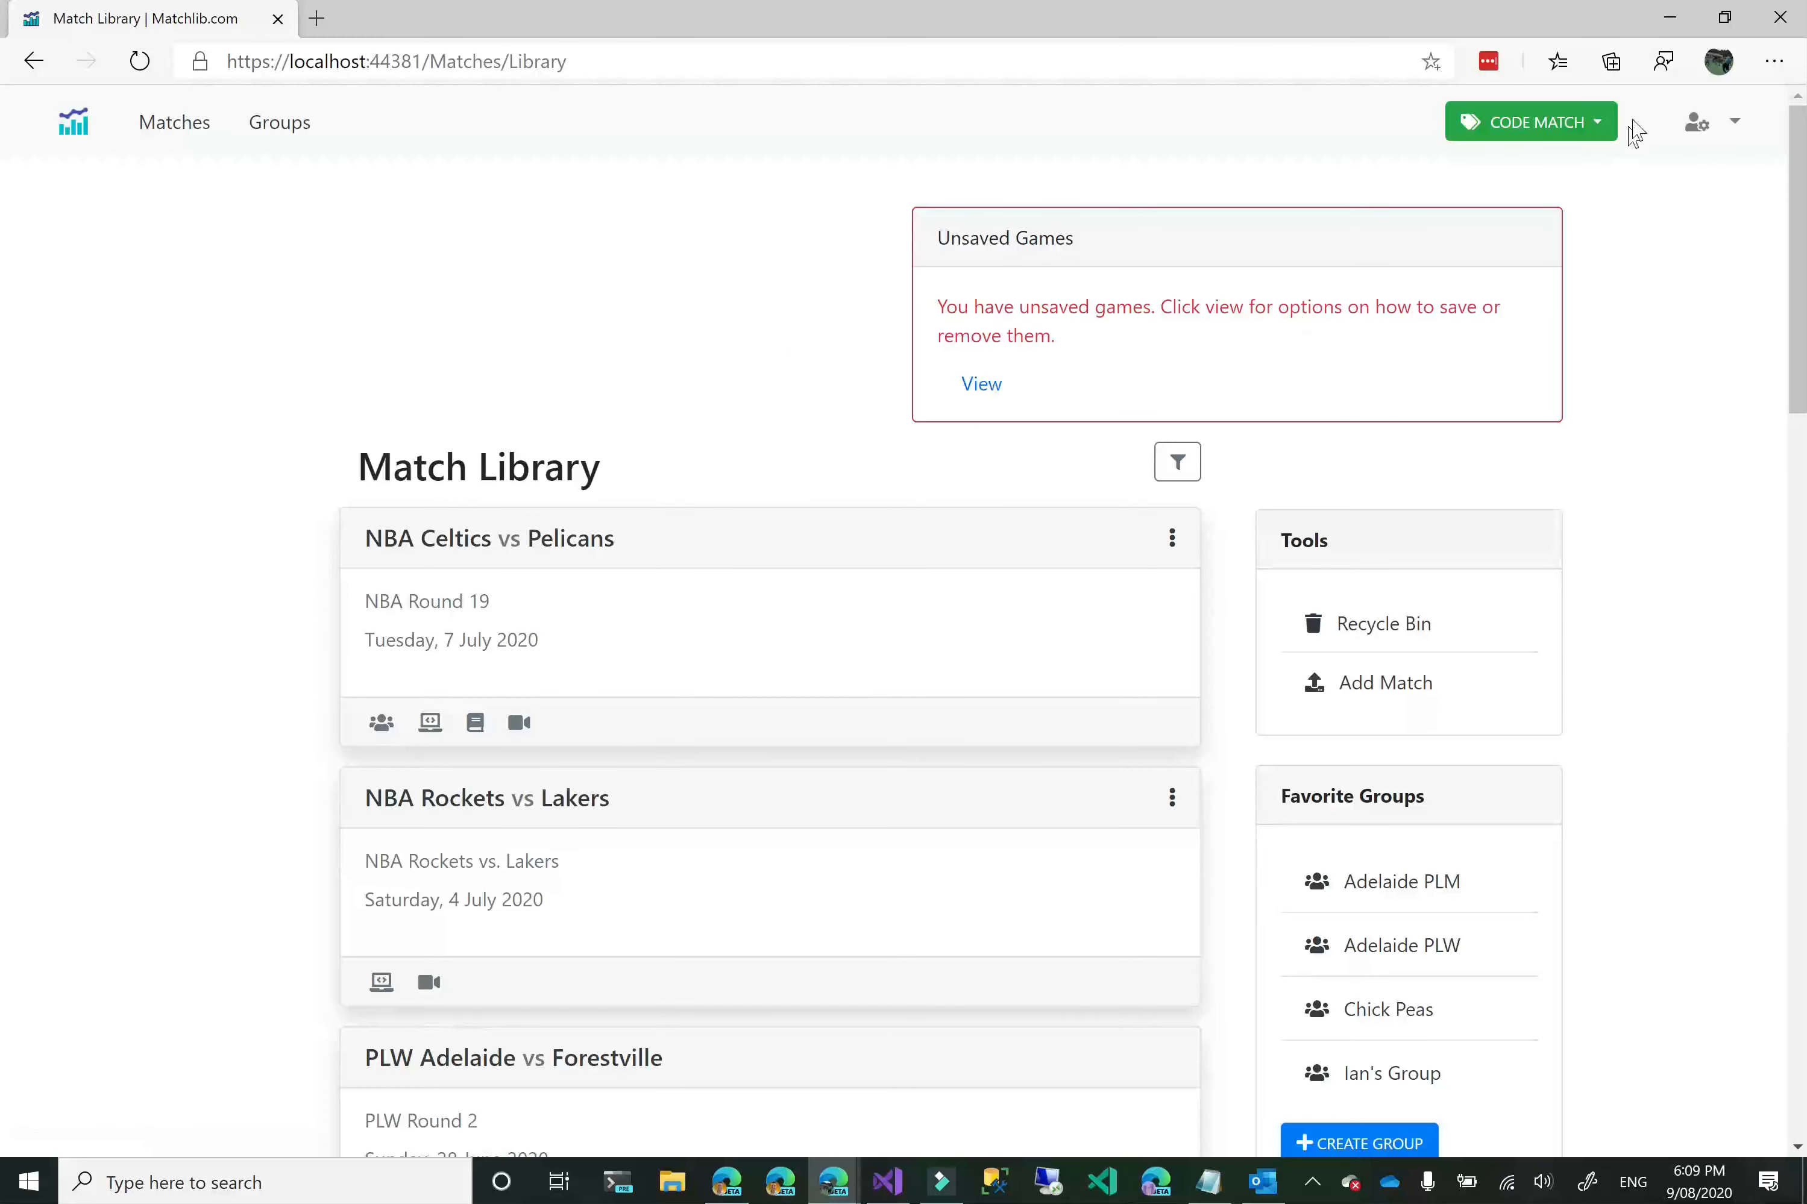
Start another new game with the saved Custom Form.
left_click(1601, 123)
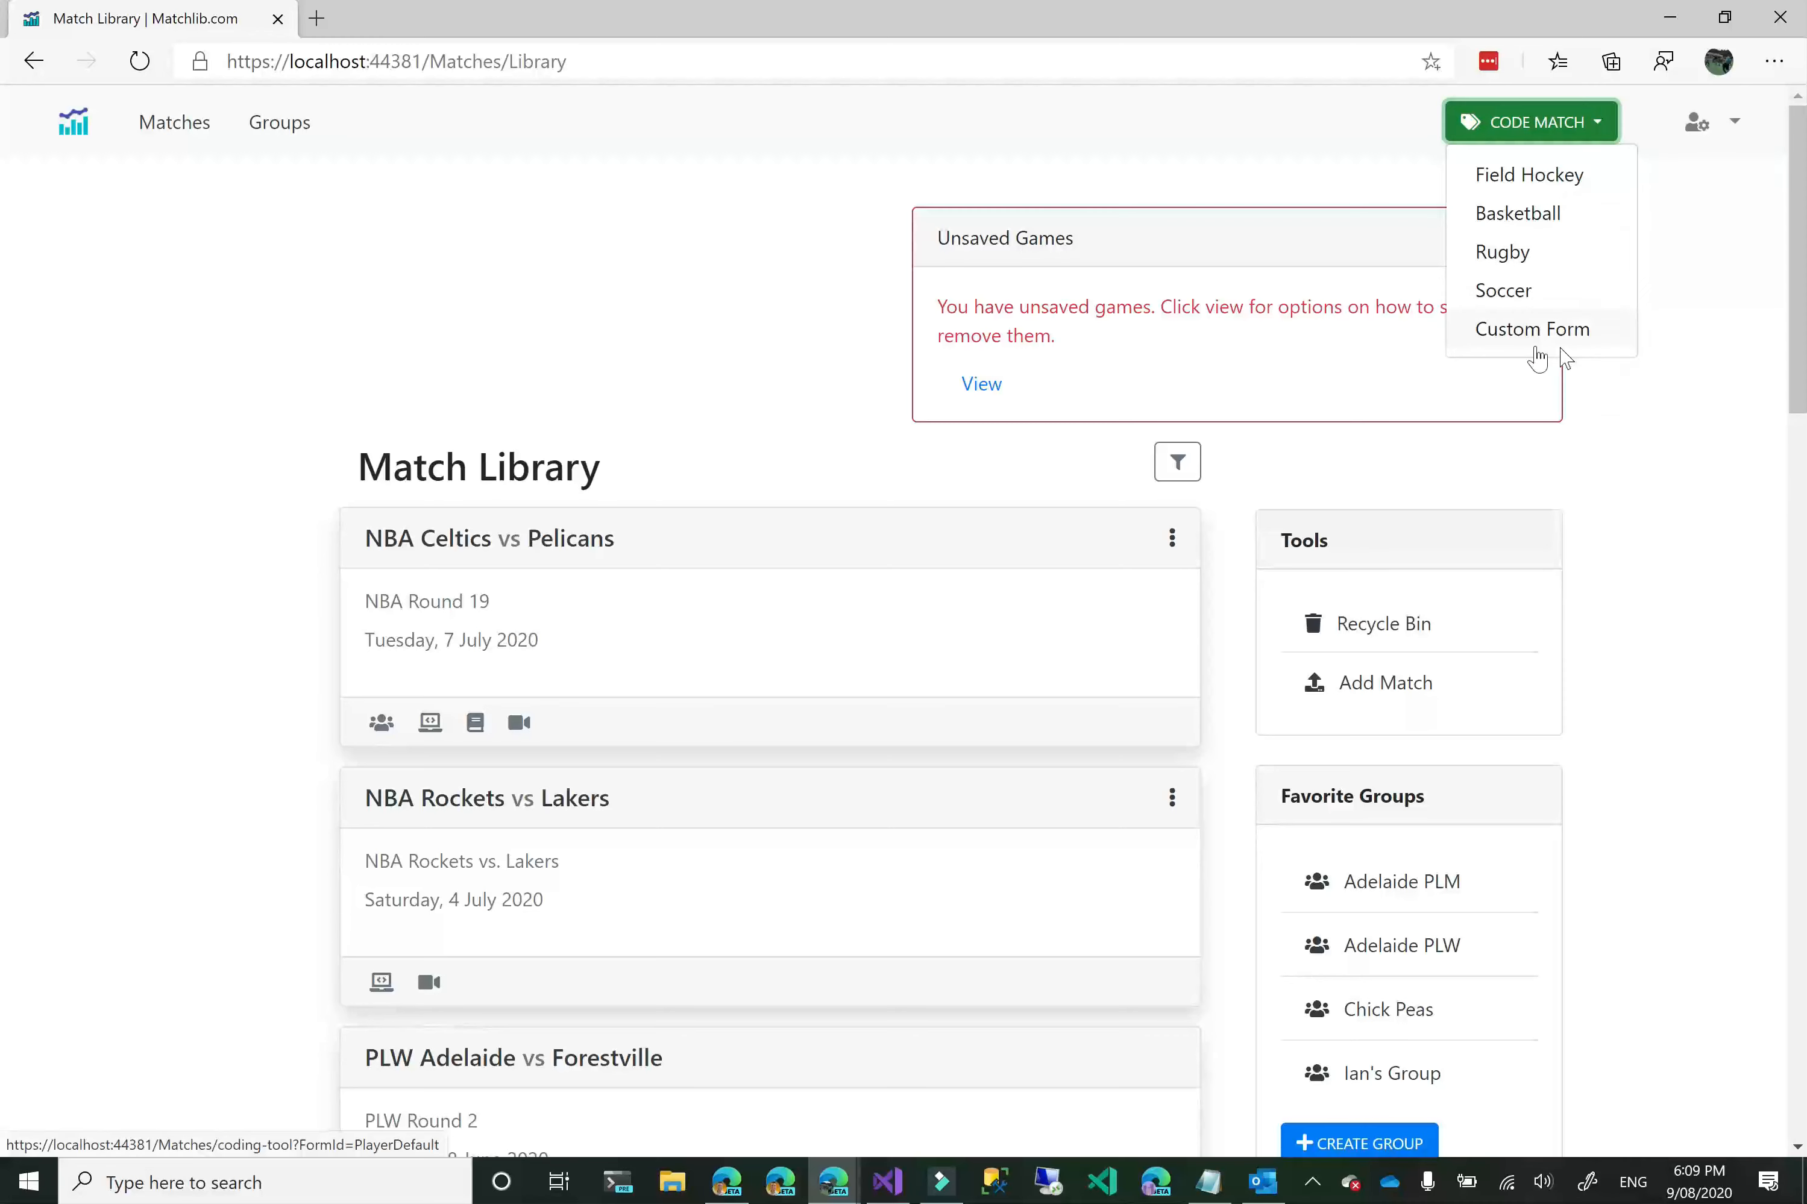
left_click(1535, 338)
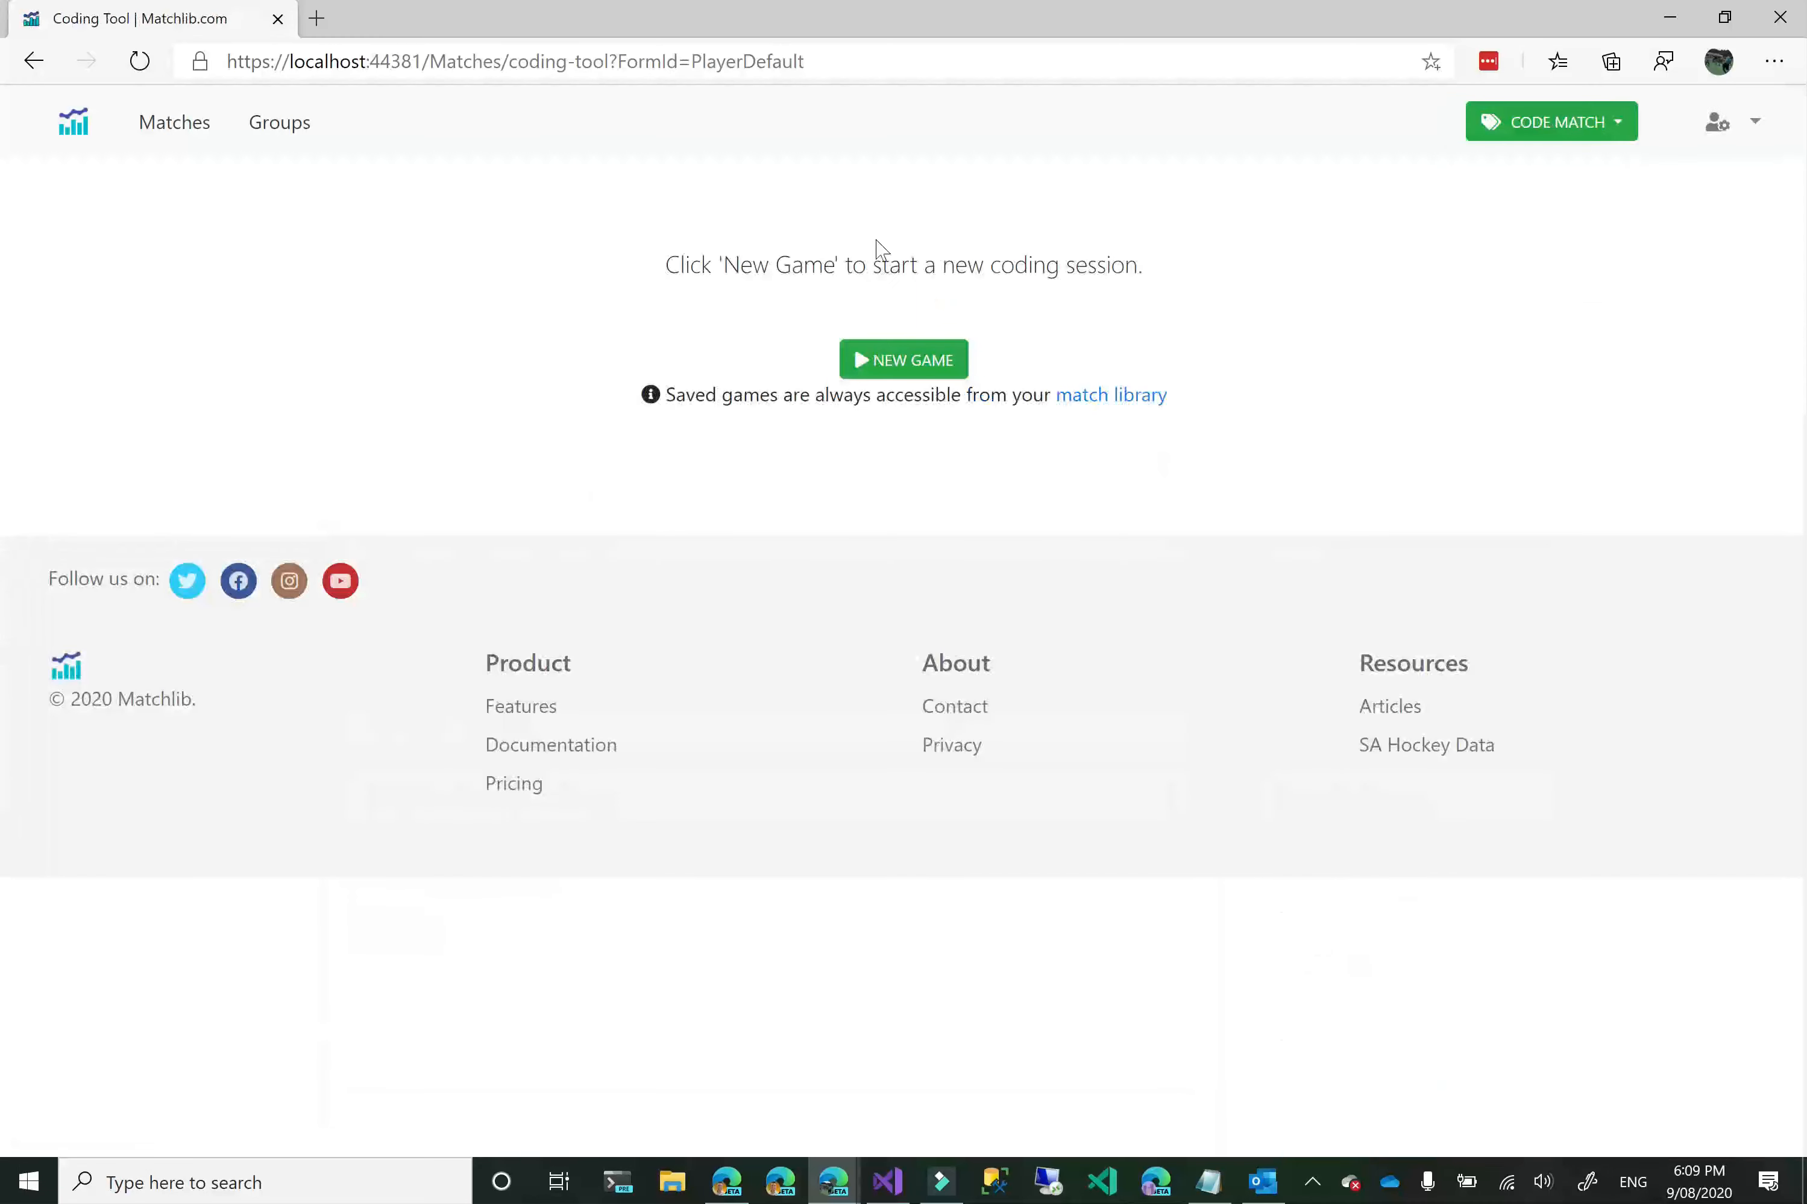
left_click(908, 358)
Enter NBA as competition, Rockets as home team and Clippers as away team, create the match and begin coding.
left_click(750, 375)
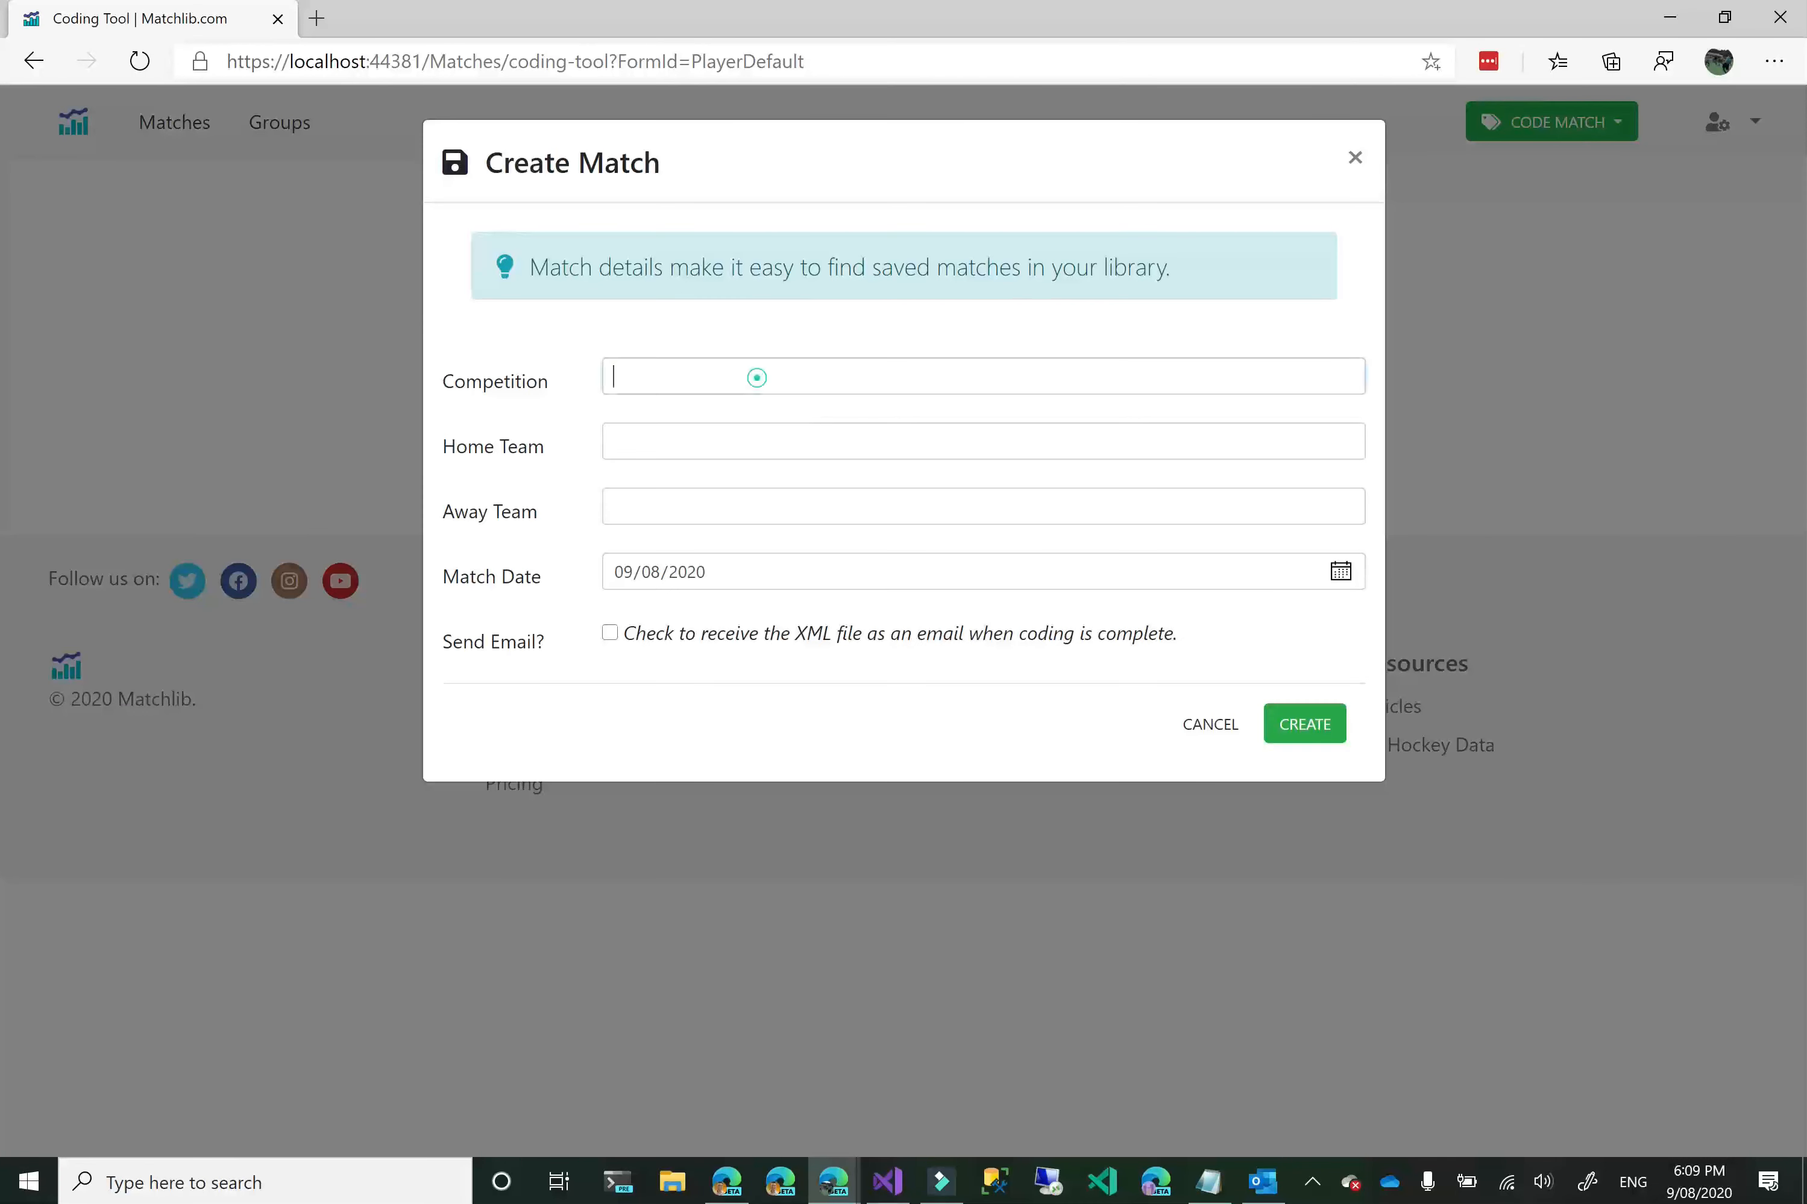
type("NBA")
key("Tab")
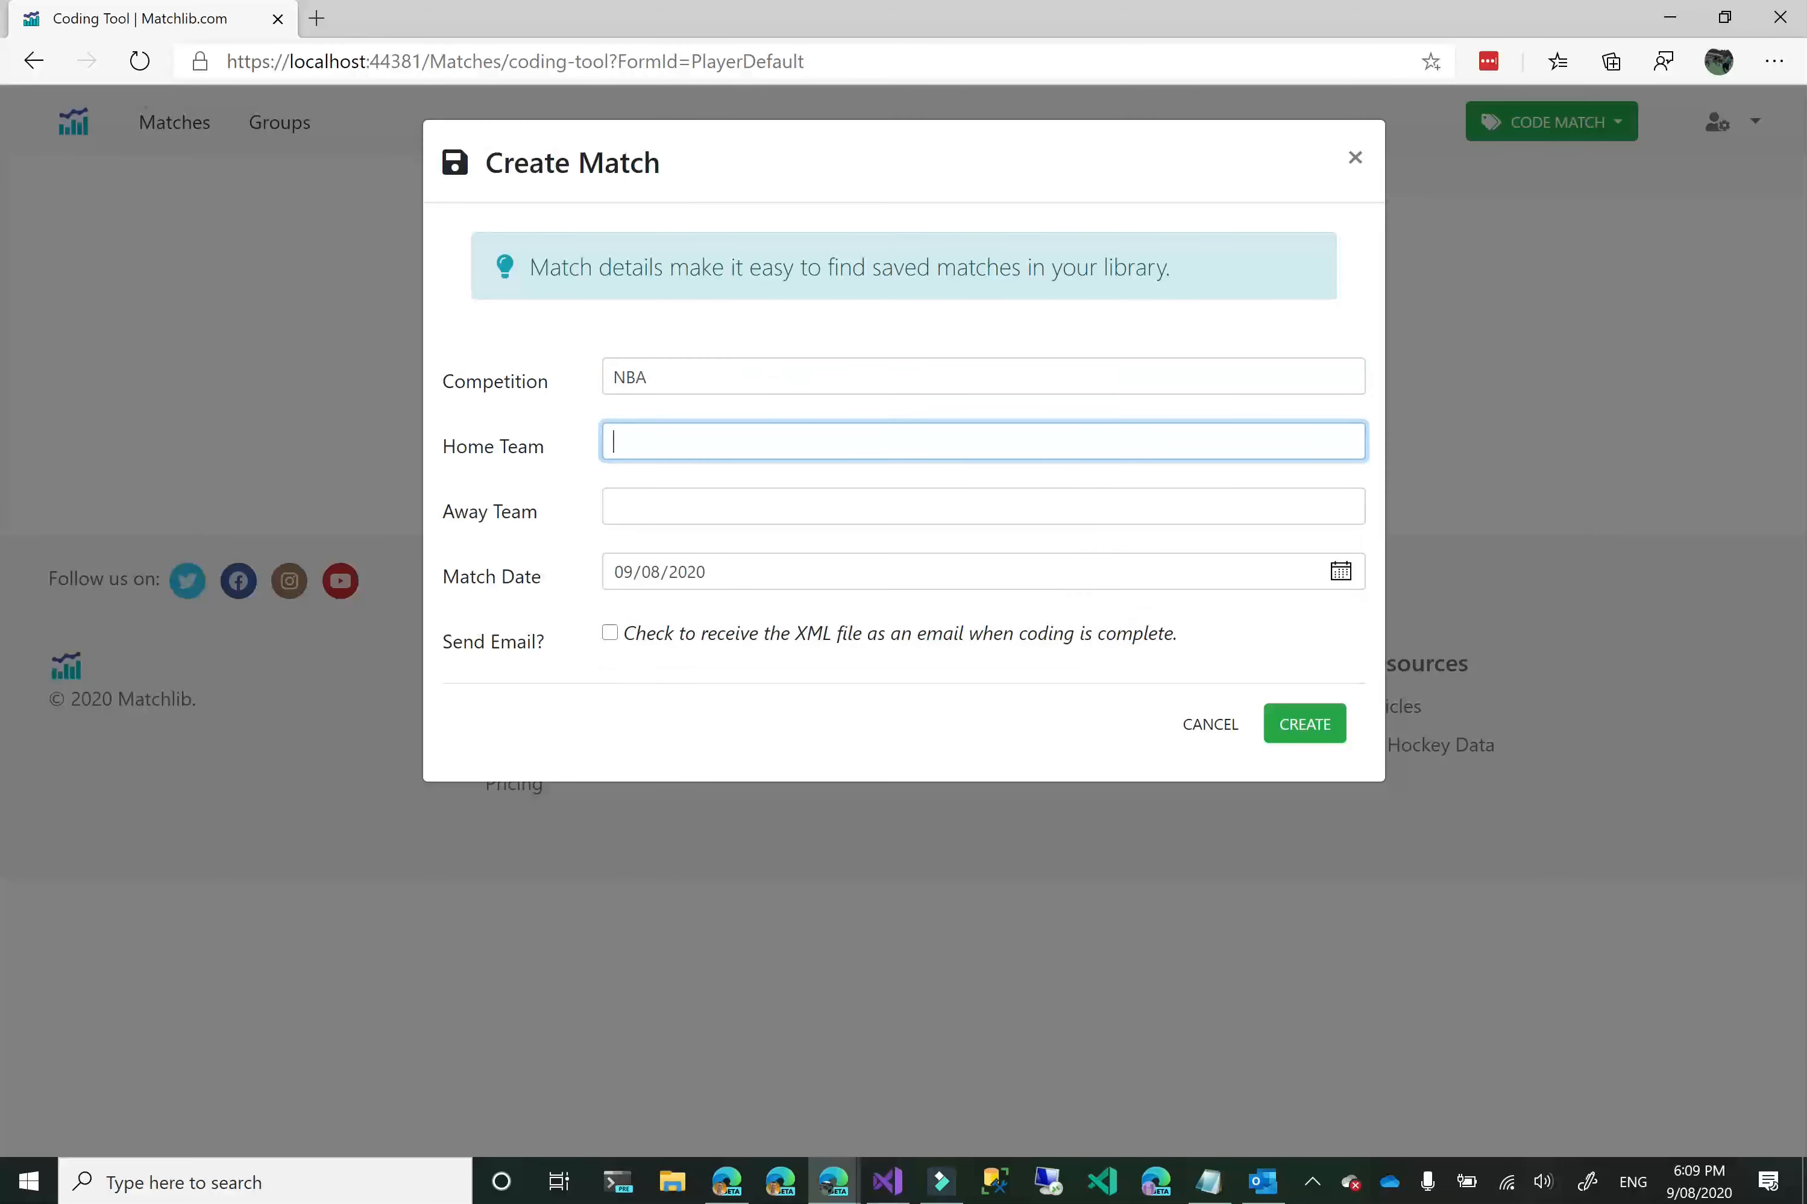
type("Rockets")
key("Tab")
type("Clippers")
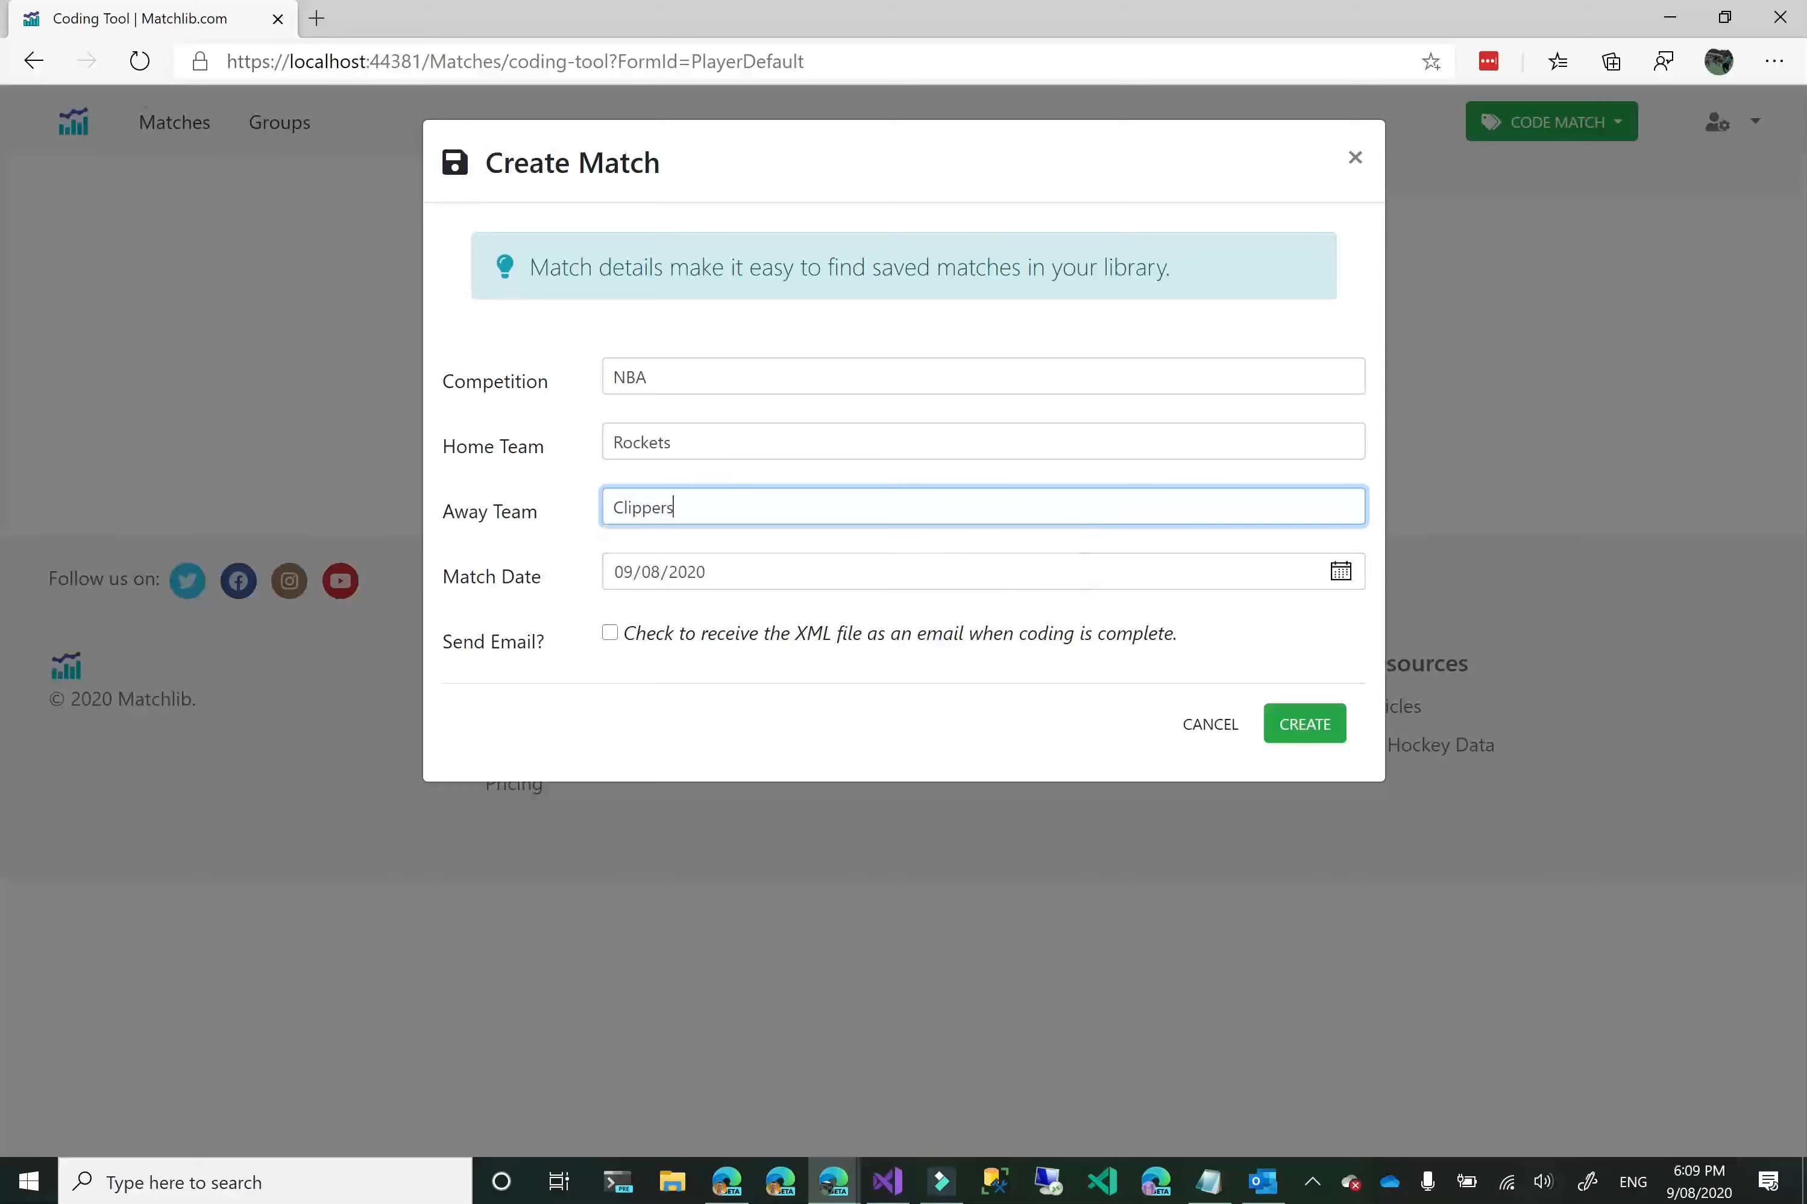
left_click(1305, 725)
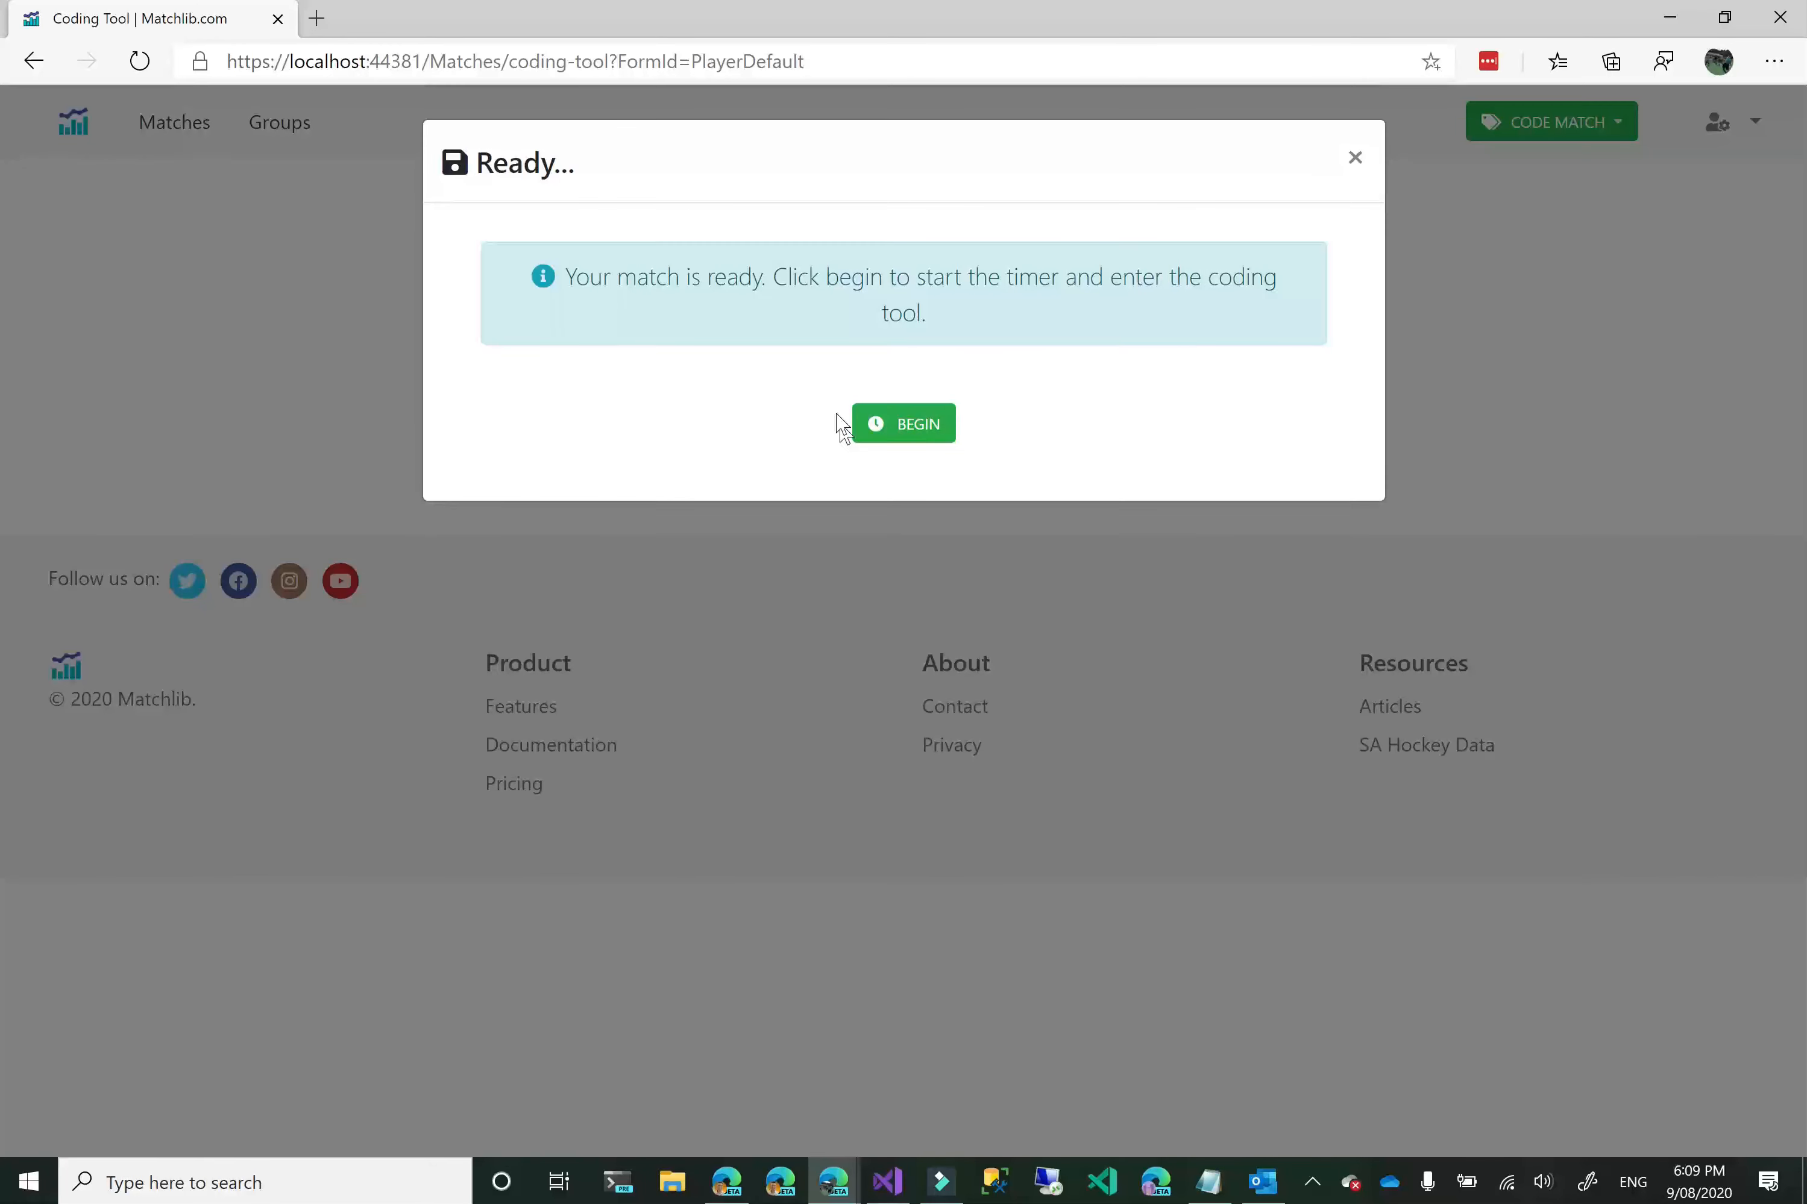
left_click(912, 425)
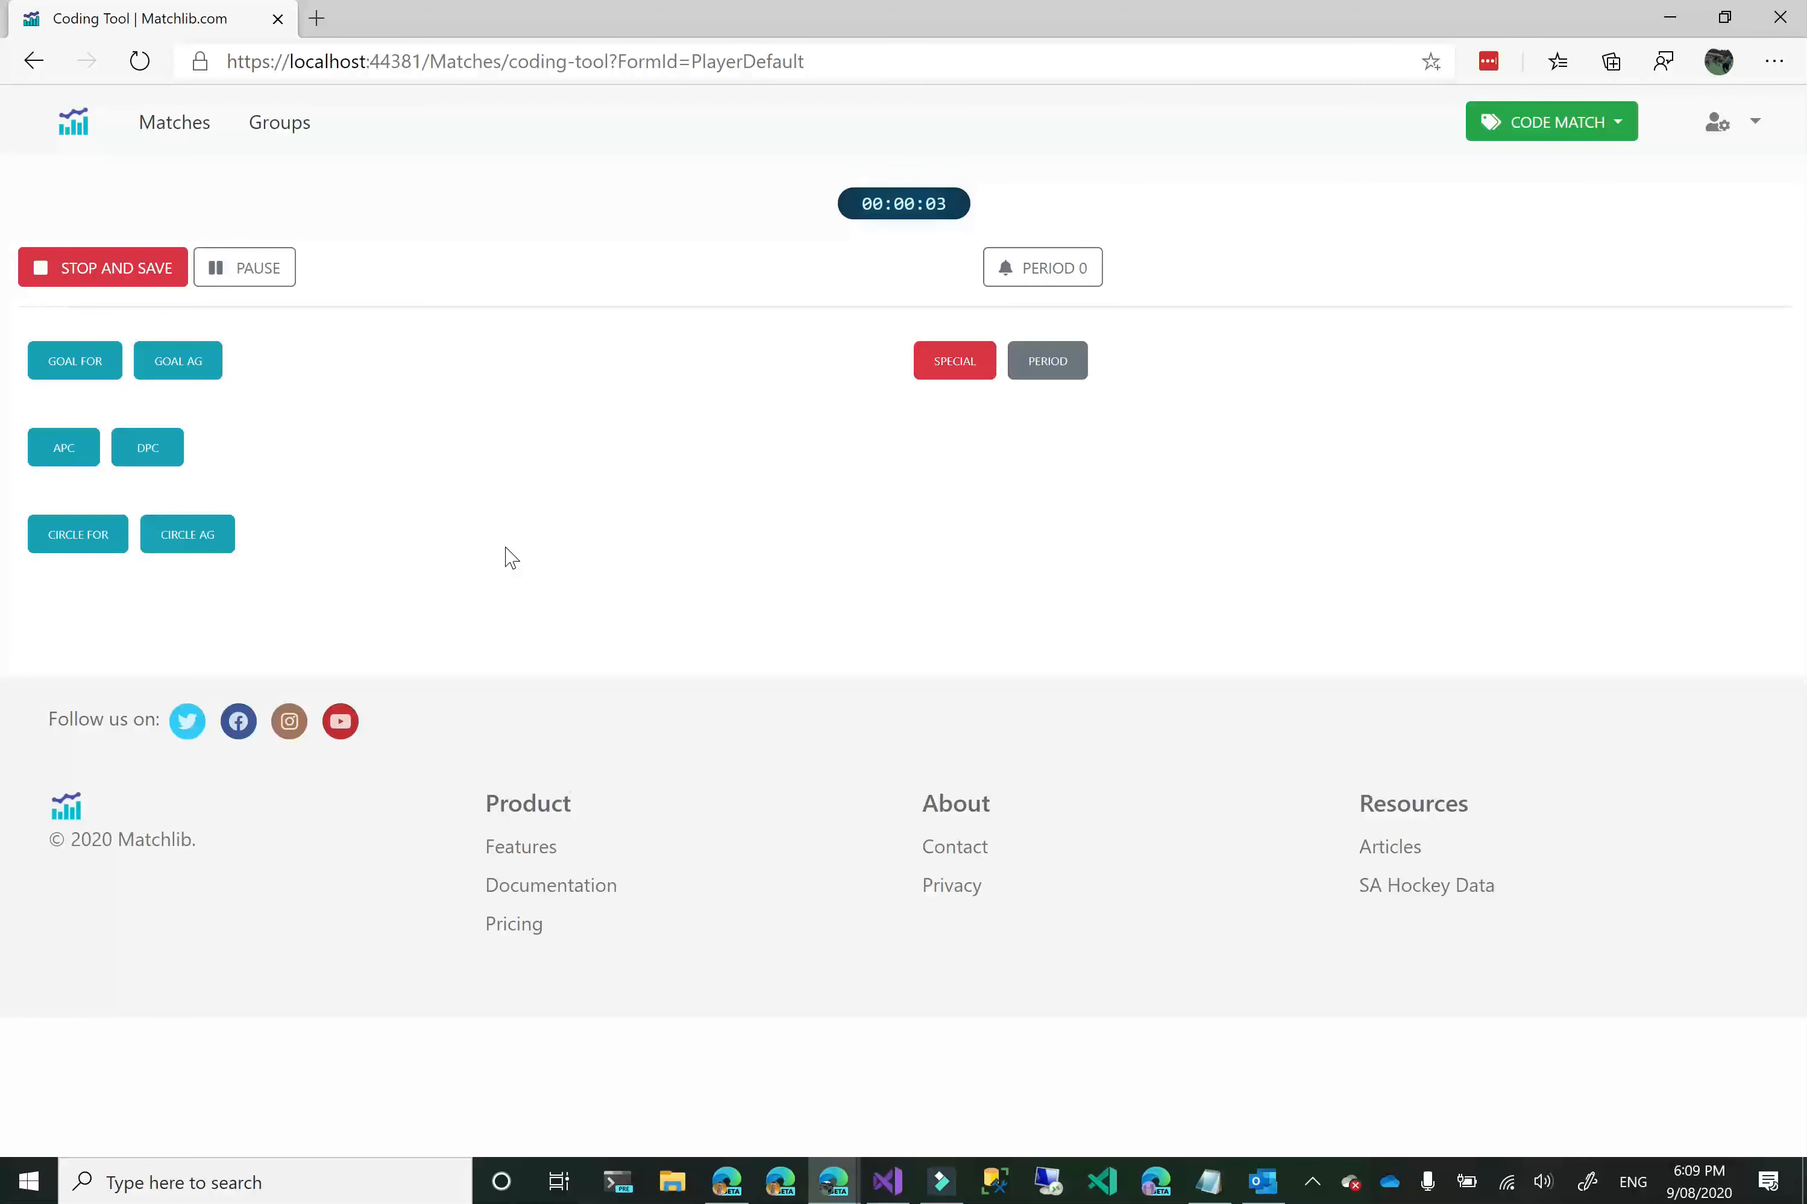
Open the browser's Inspect tools for the coding page.
right_click(547, 470)
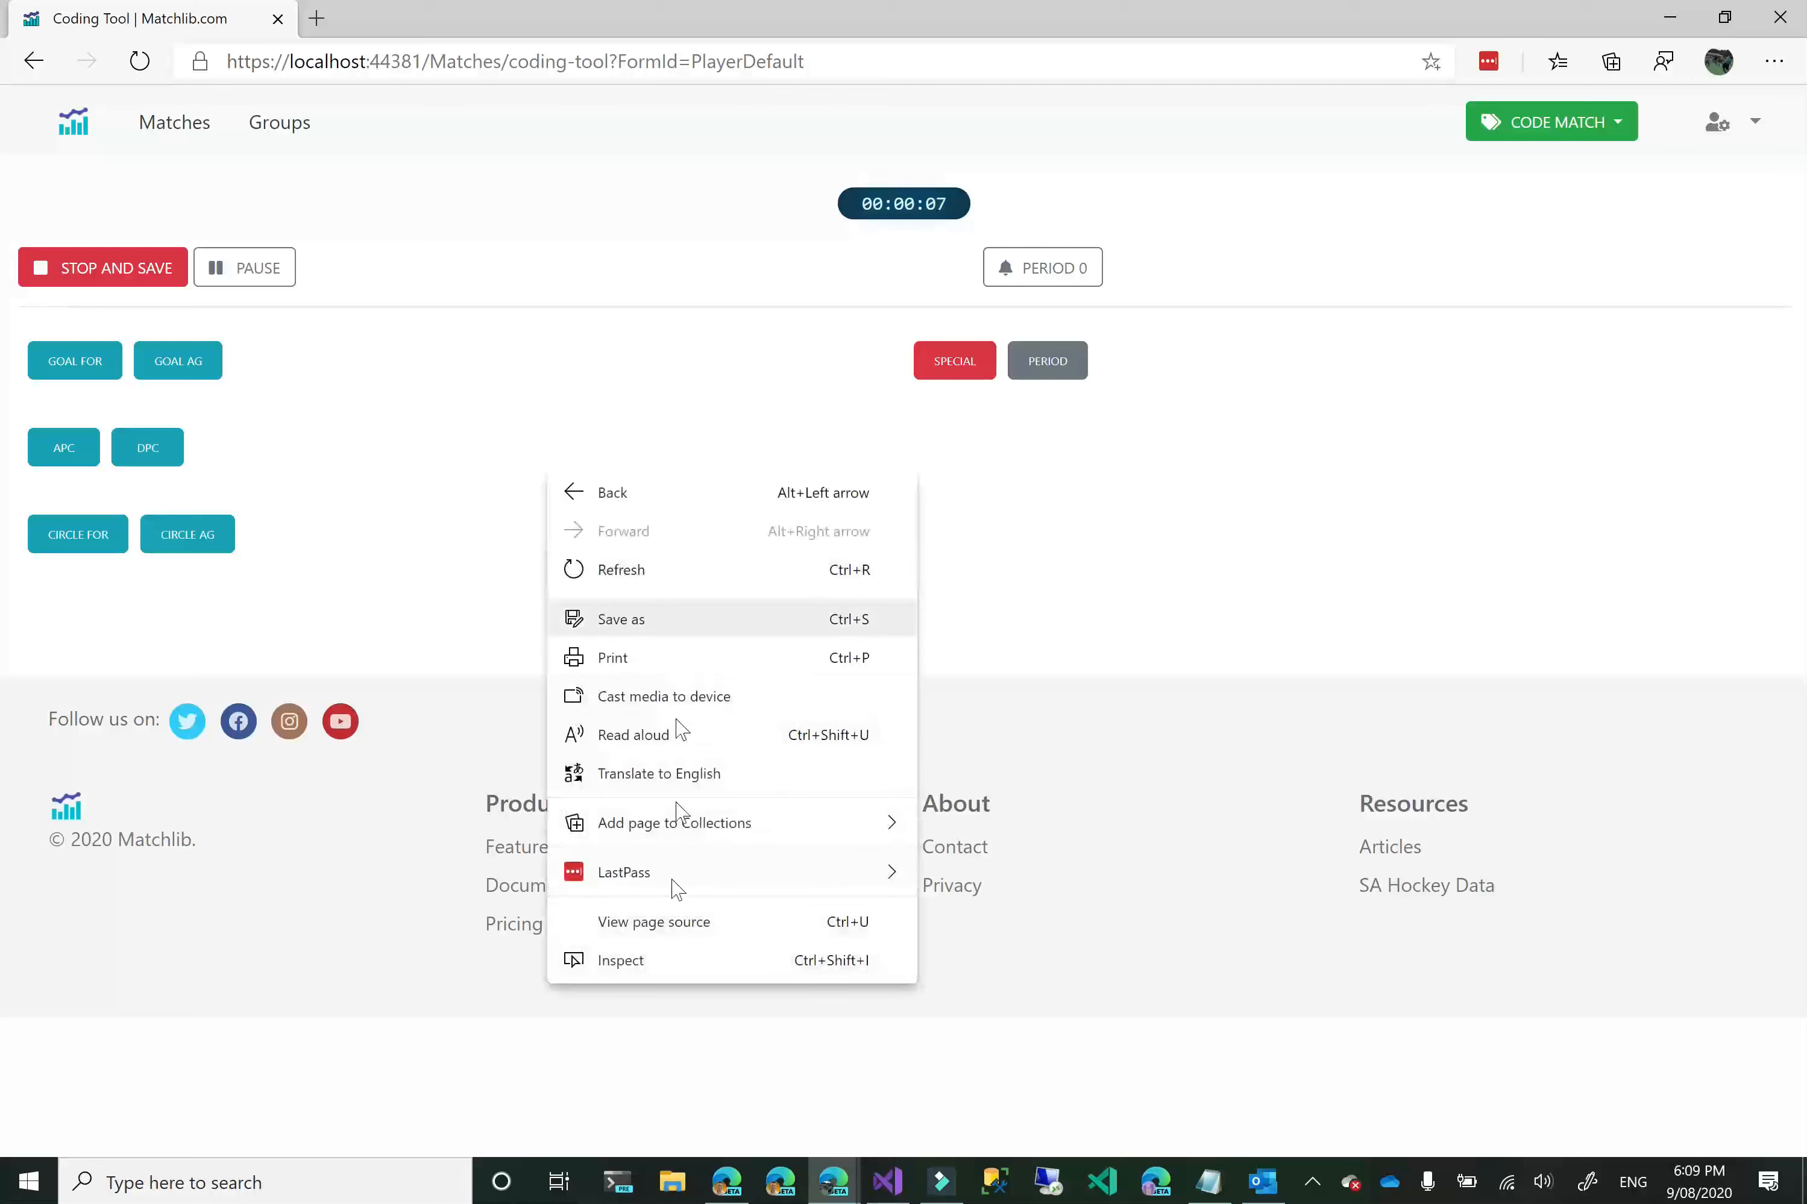
left_click(643, 960)
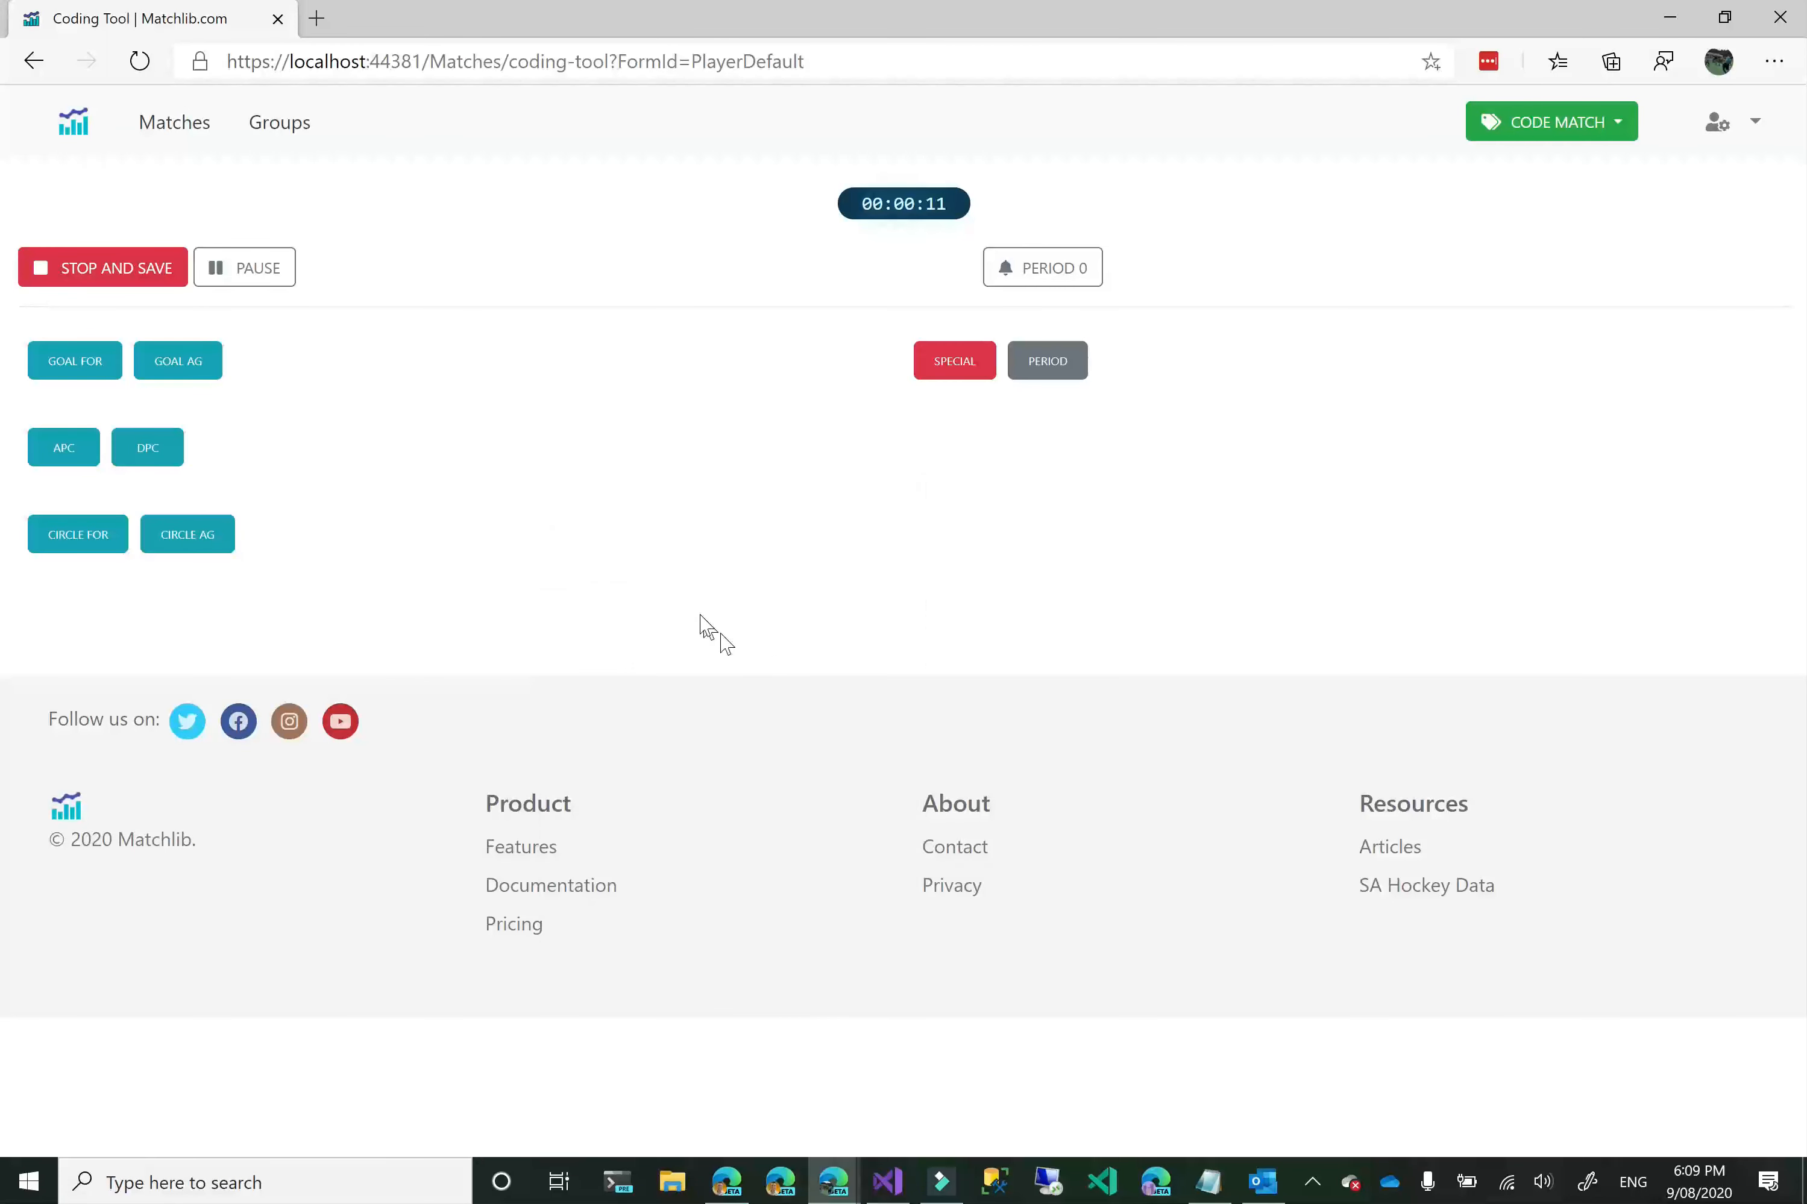